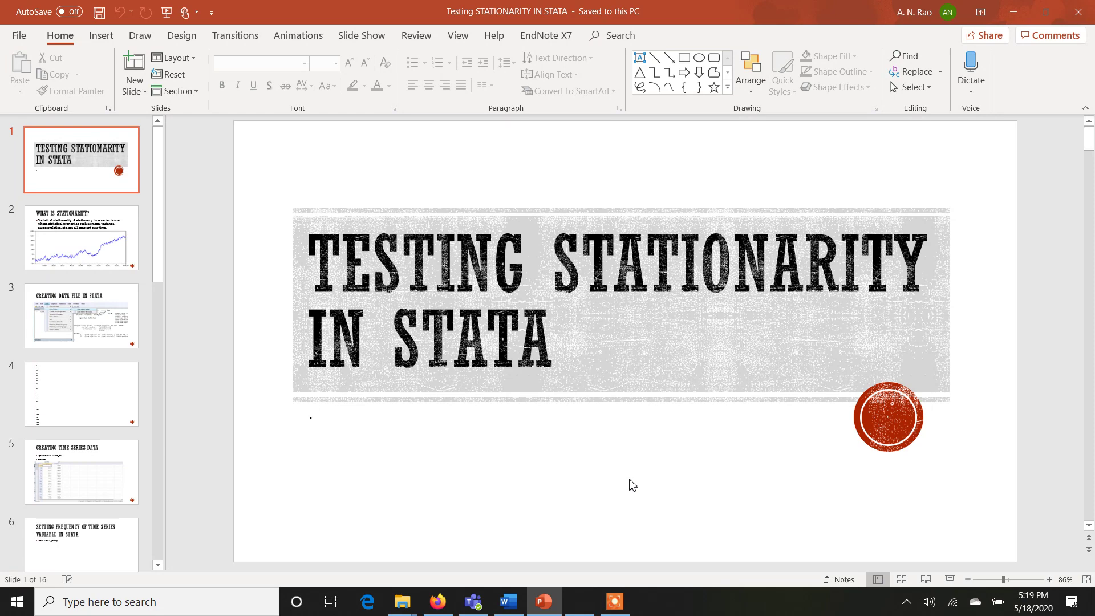
Read the stationarity definition on slide 2, highlighting the mean, variance and autocorrelation terms.
scroll(632, 484, "down", 1)
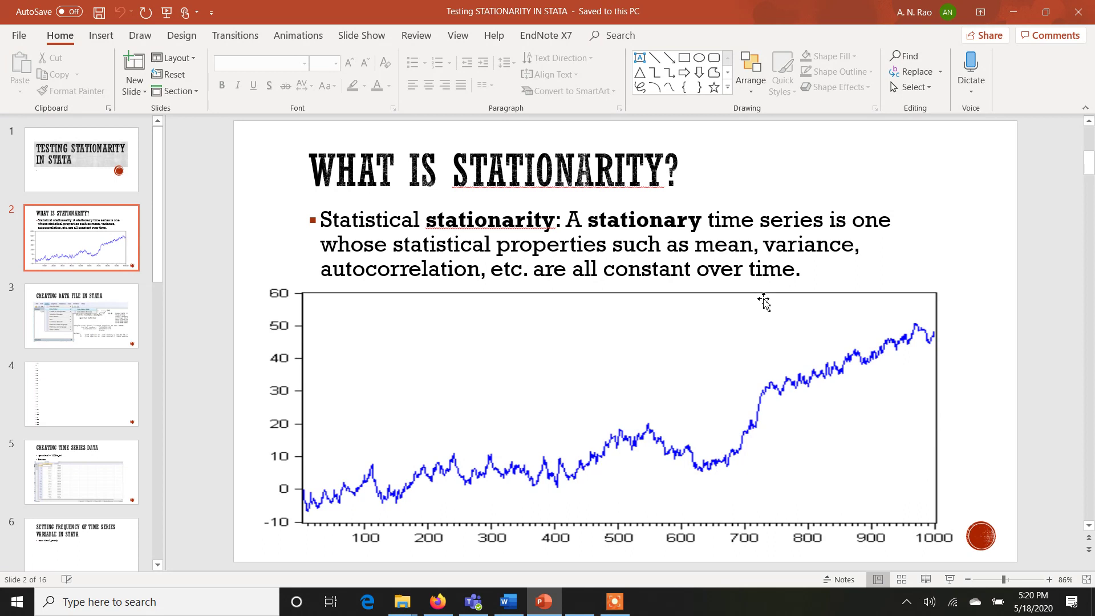
left_click_drag(695, 244, 936, 261)
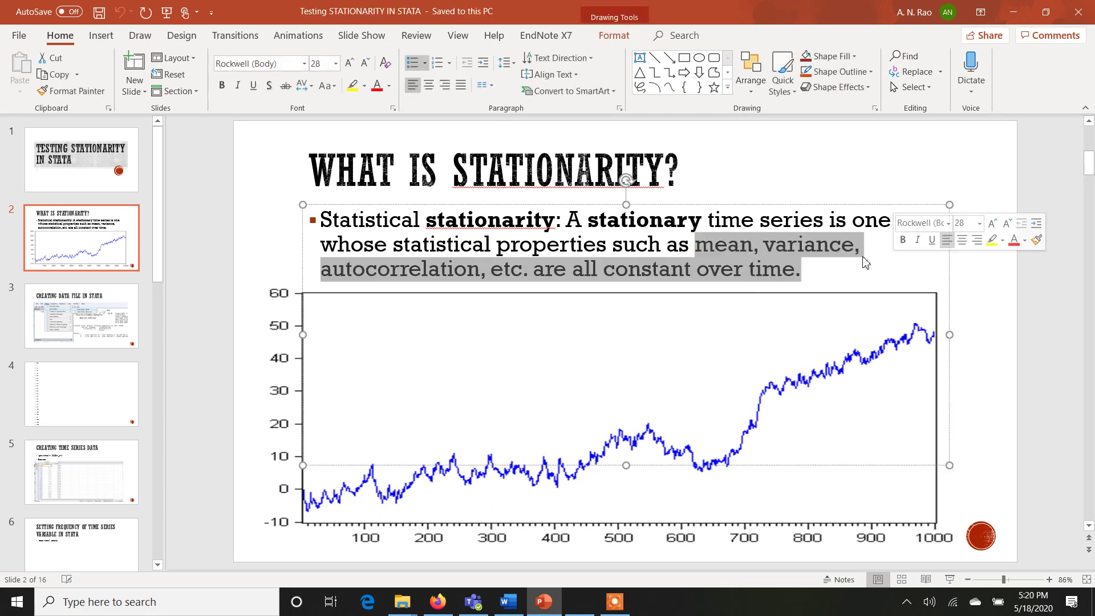
left_click(858, 246)
left_click(806, 253)
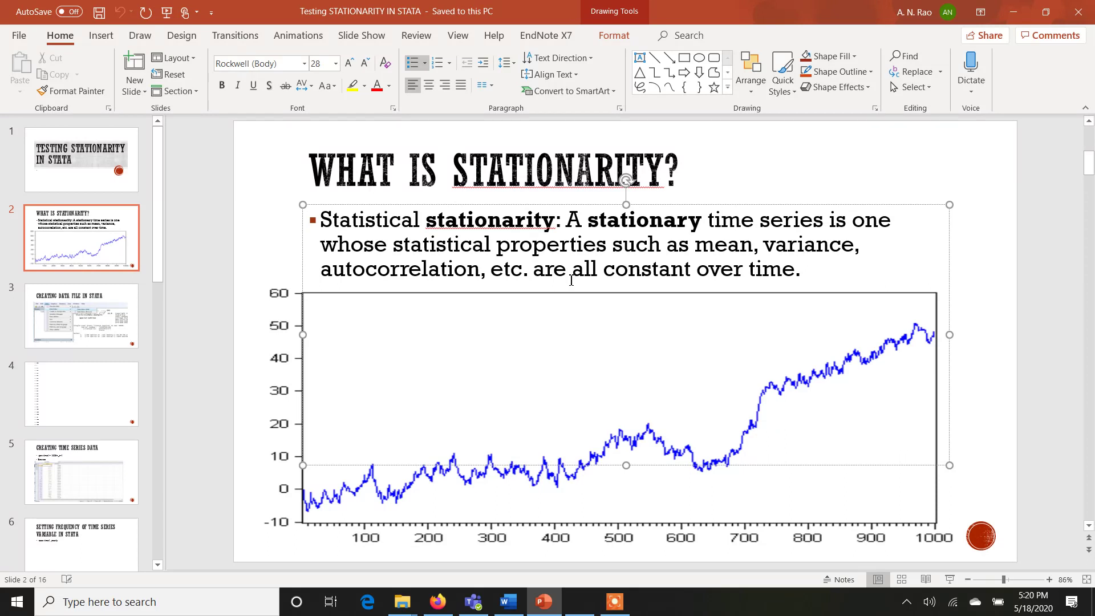
left_click_drag(322, 262, 490, 270)
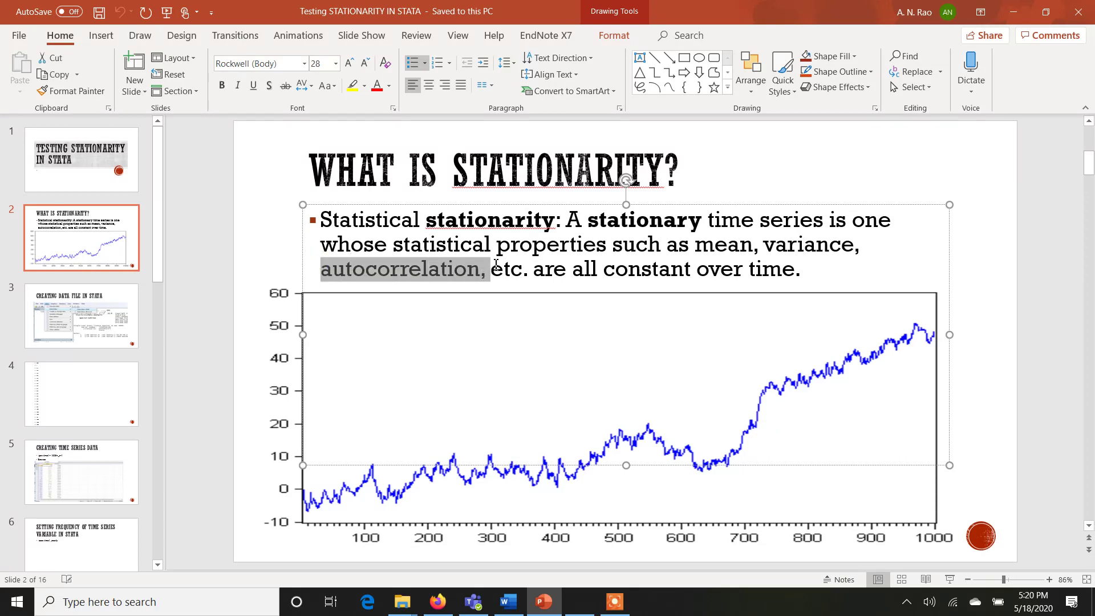
left_click(781, 275)
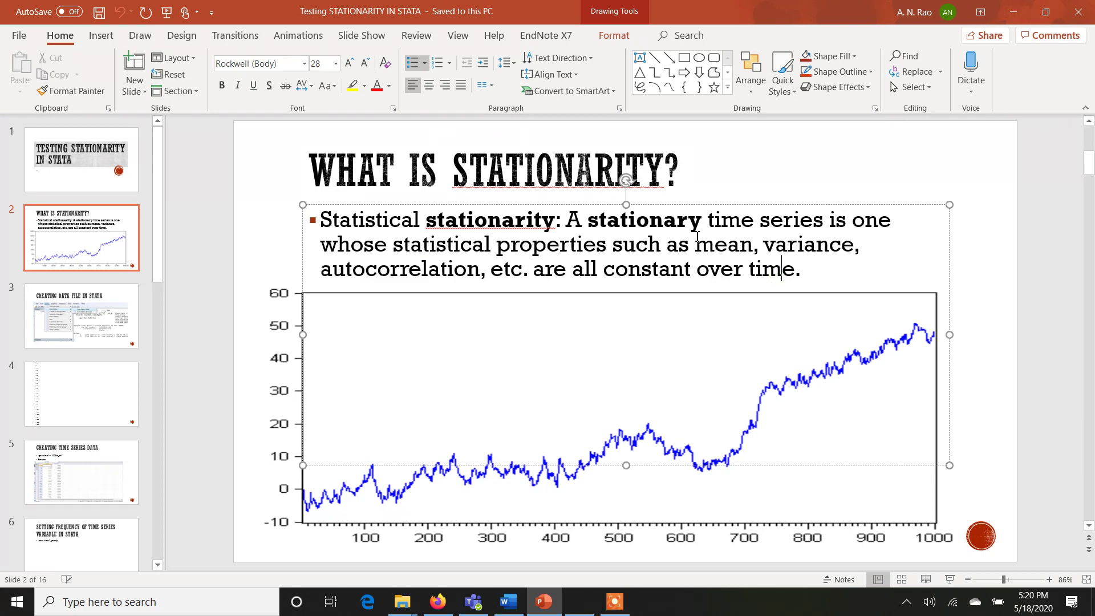
left_click_drag(693, 245, 836, 244)
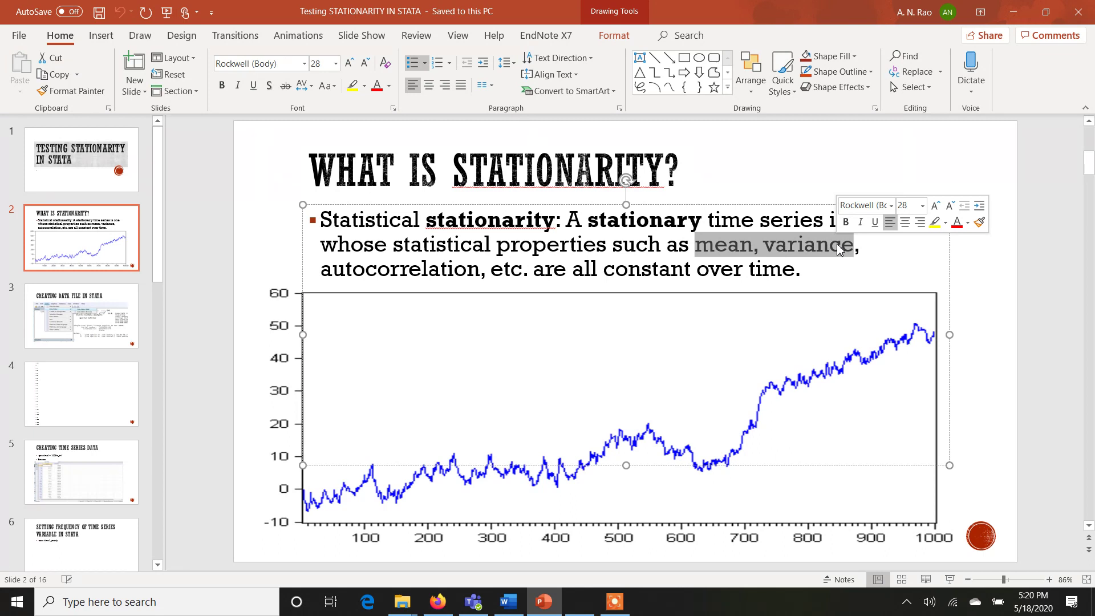
left_click(881, 256)
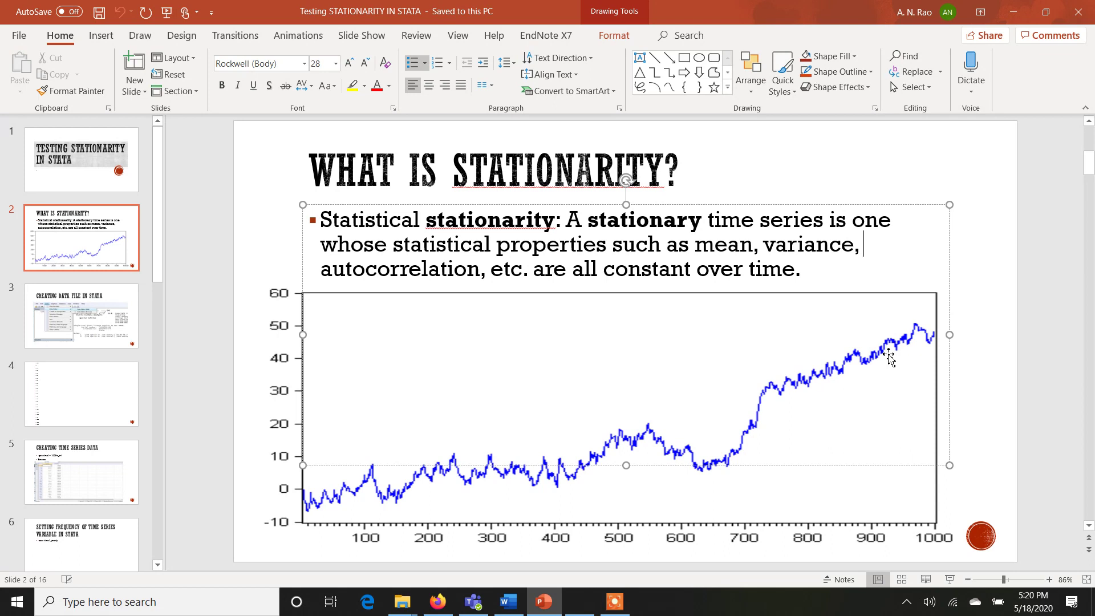
left_click(983, 395)
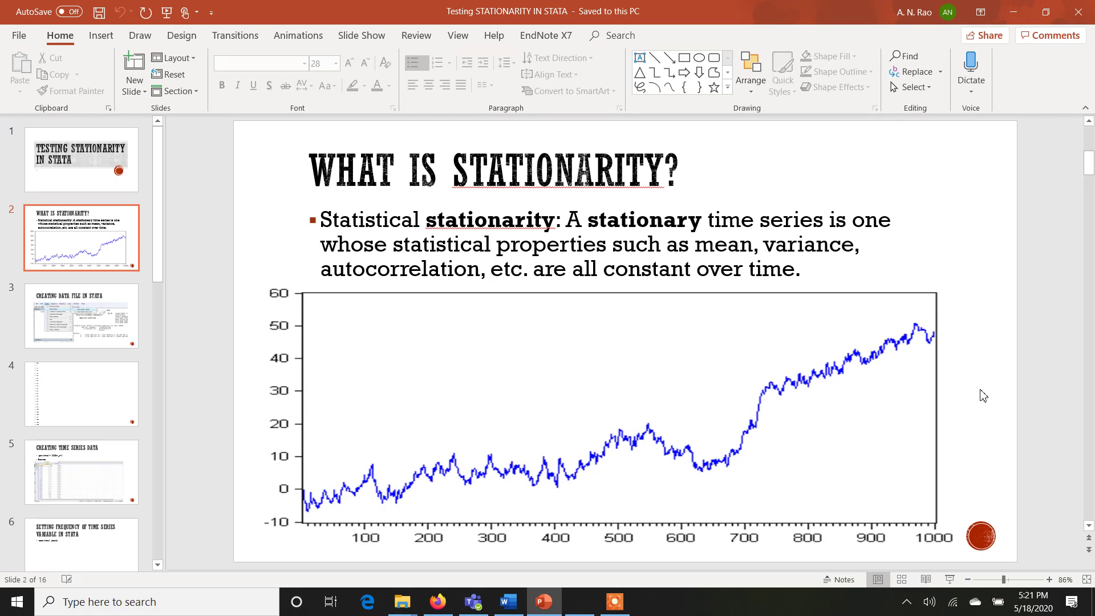
Go through the data file slide to the sample values on slide 4, and open Stata's Data Editor in edit mode.
key("Page_Down")
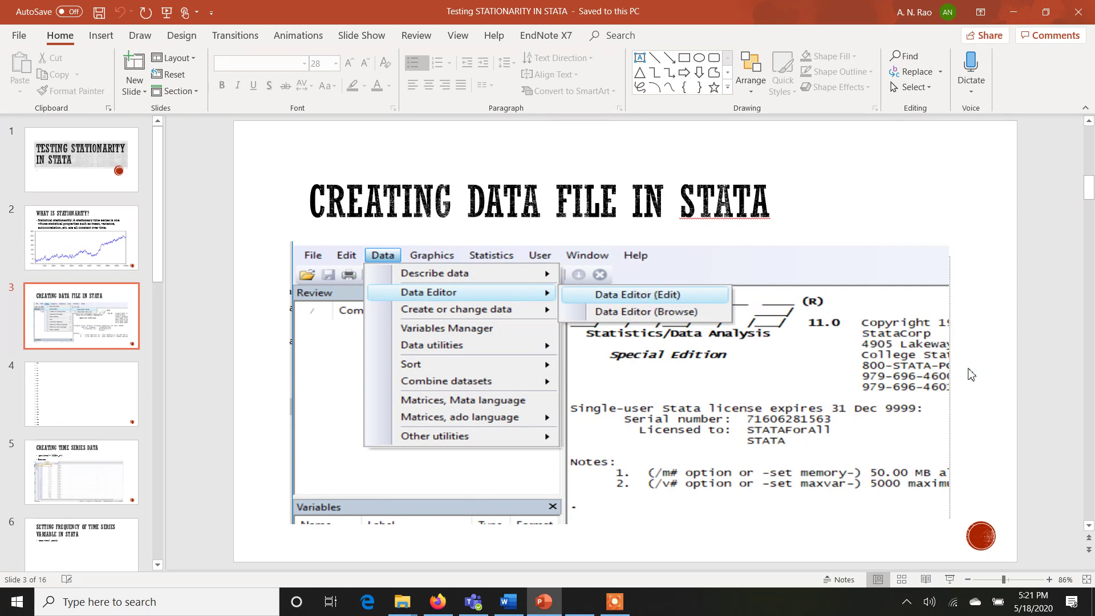
scroll(970, 372, "down", 1)
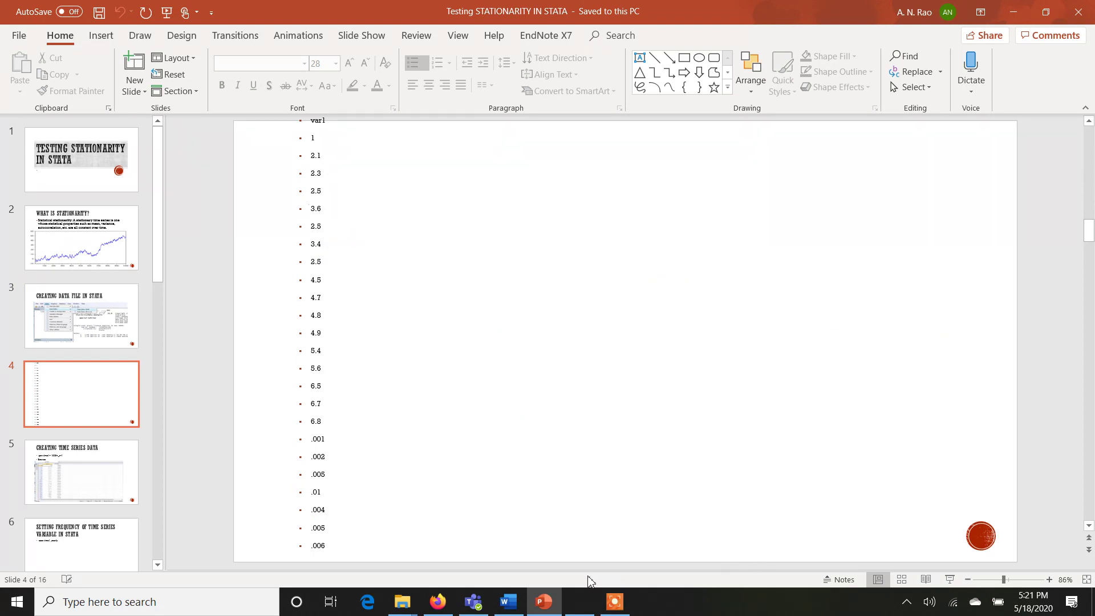
left_click(591, 601)
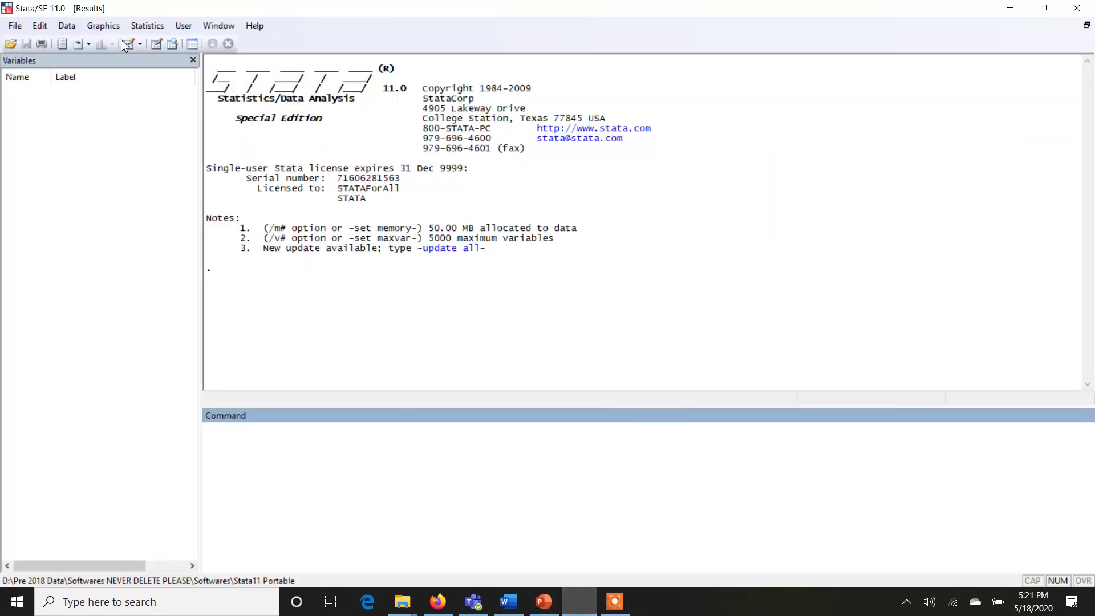
left_click(66, 27)
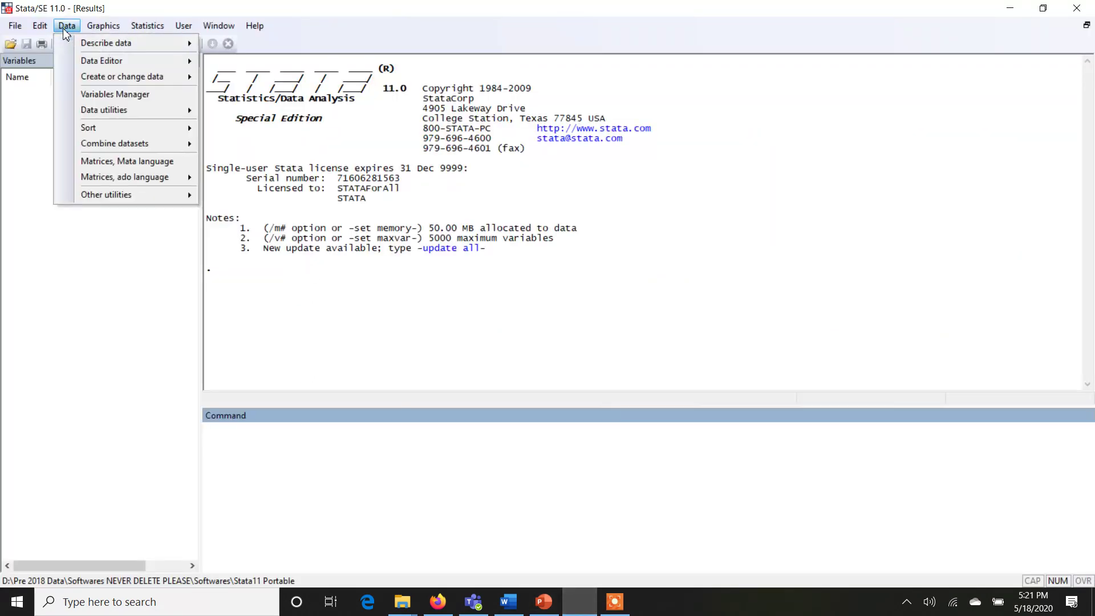
mouse_move(105, 62)
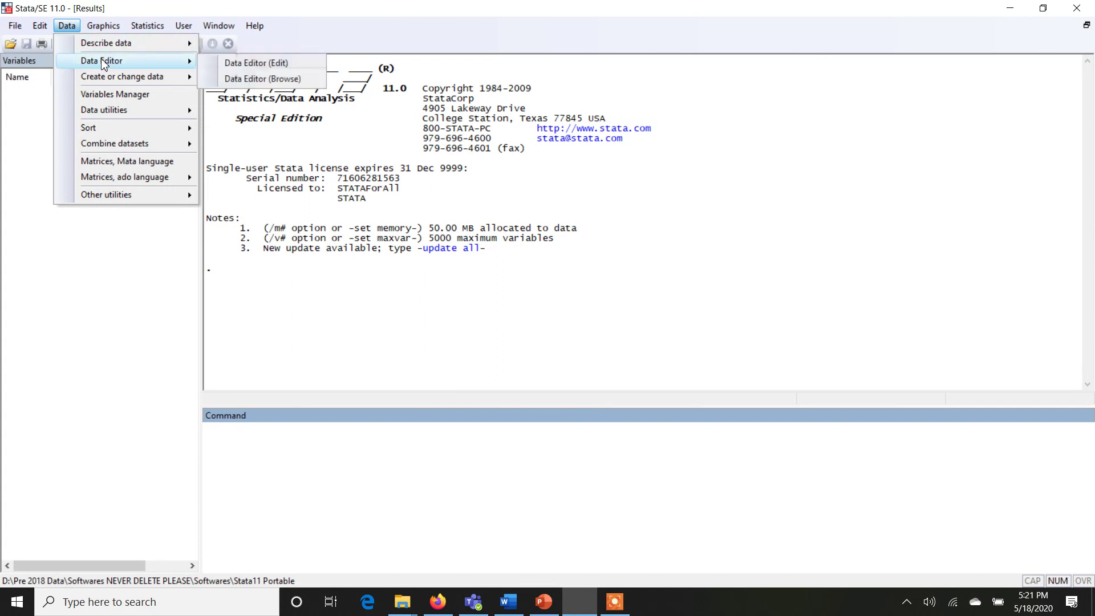
left_click(239, 64)
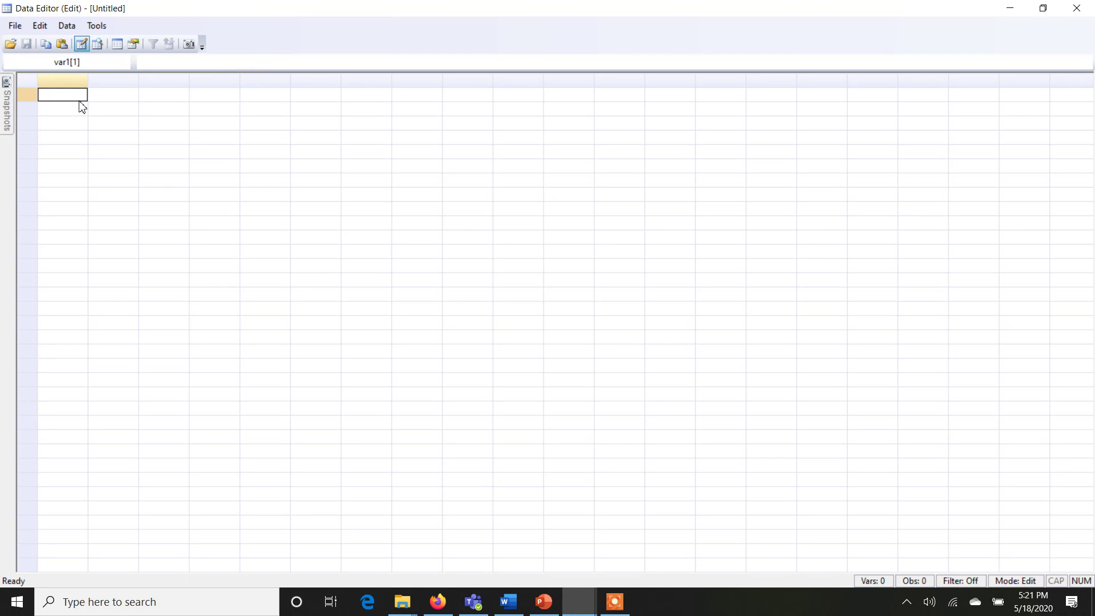
Switch to PowerPoint and copy the list of sample values from 1 through .006 on slide 4.
left_click(551, 607)
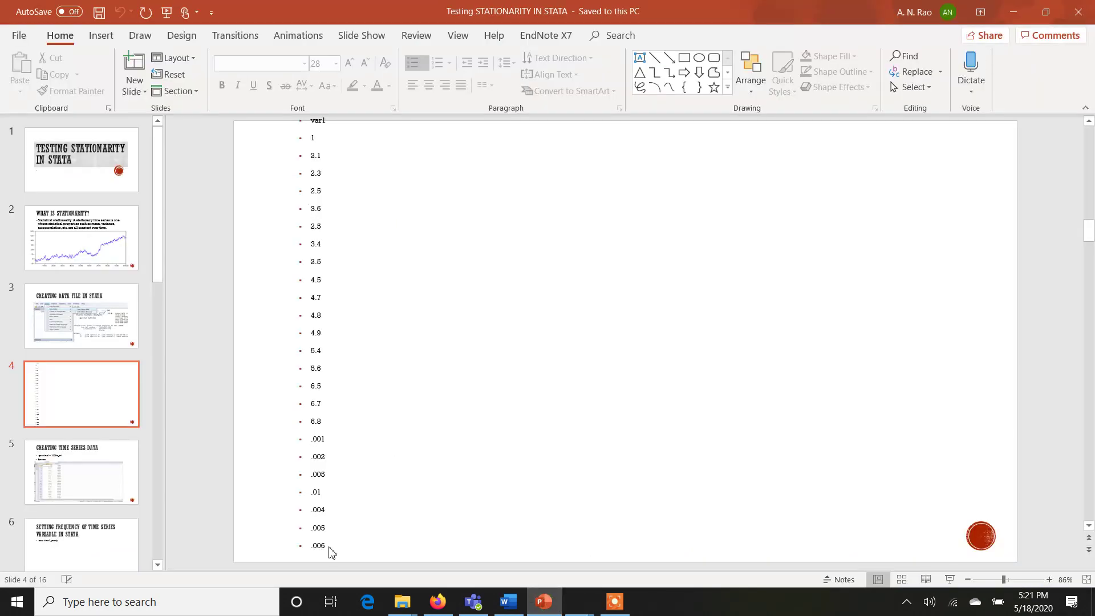
mouse_move(326, 546)
left_mouse_down()
mouse_move(301, 137)
mouse_move(342, 261)
mouse_move(335, 541)
left_mouse_up()
key("ctrl+c")
left_click(305, 141)
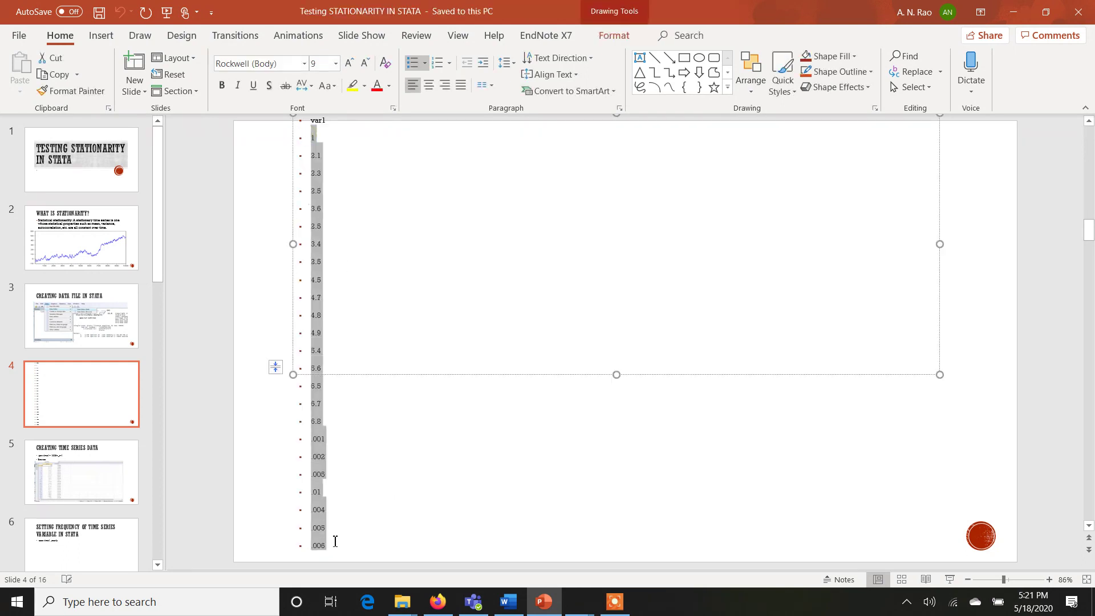
right_click(321, 523)
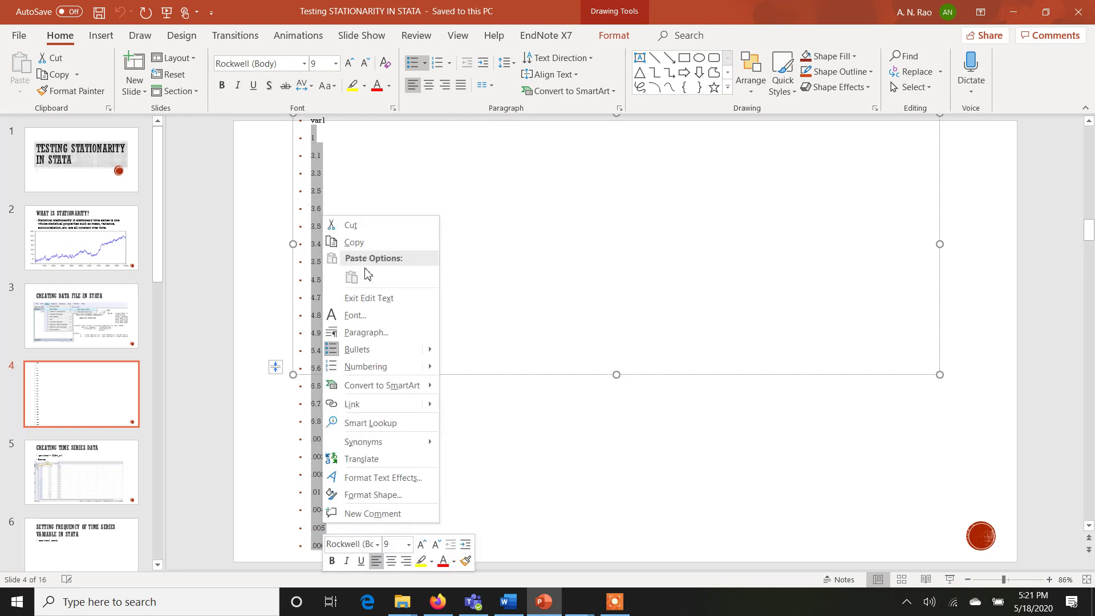
left_click(374, 244)
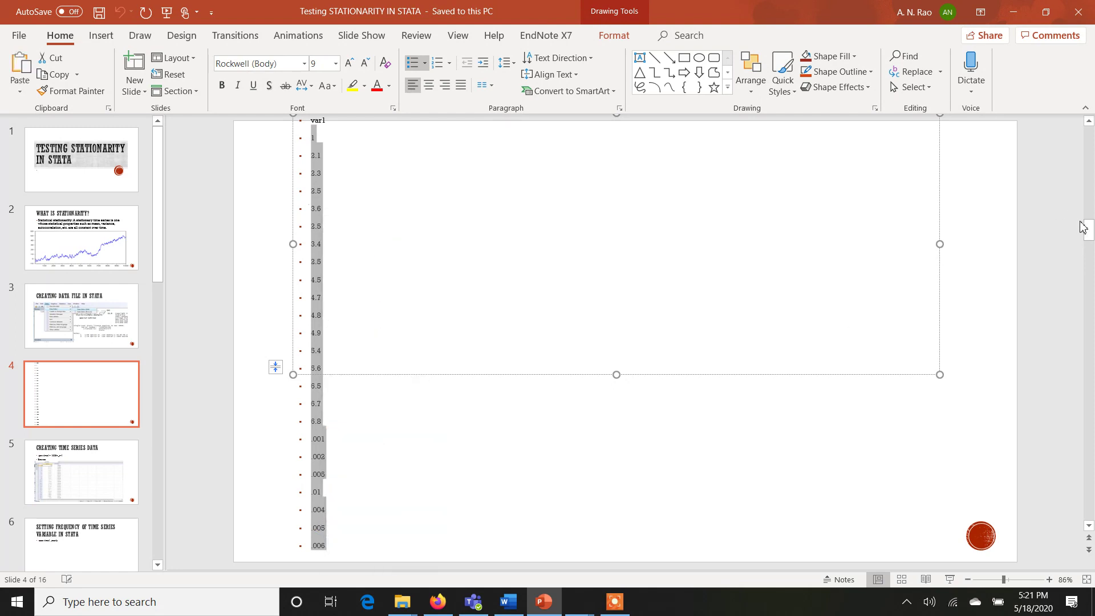
left_click_drag(1083, 227, 1091, 242)
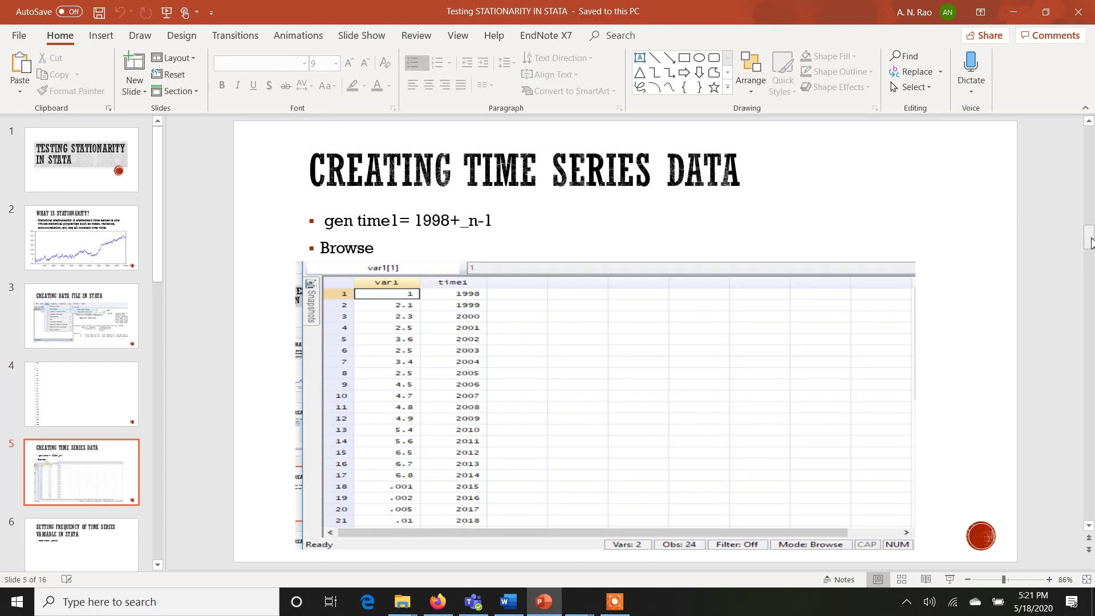
scroll(995, 305, "up", 2)
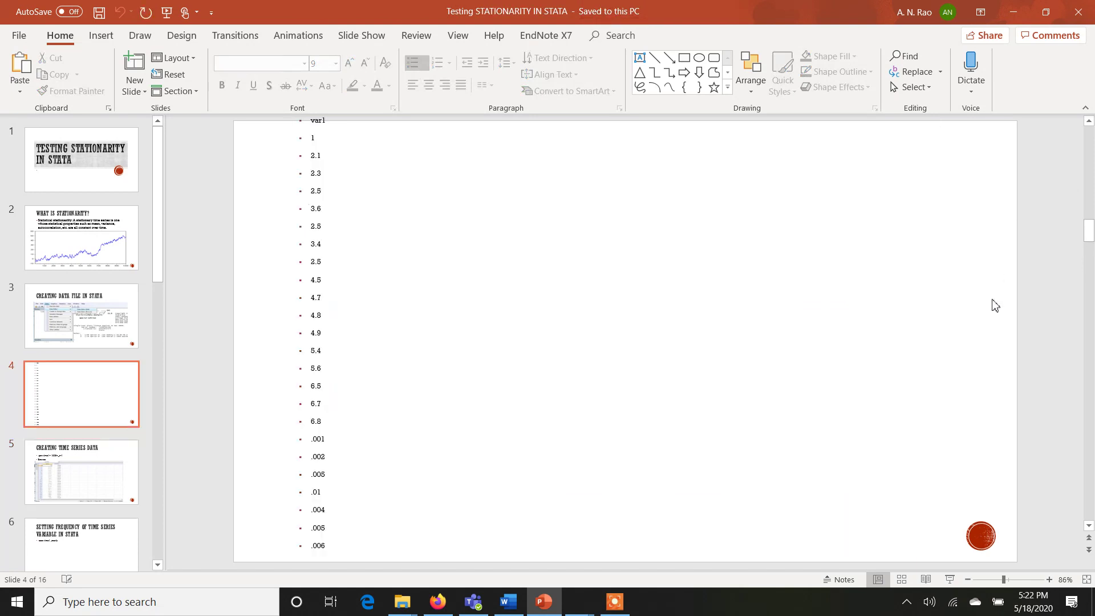
Switch to Stata's Data Editor, paste the copied values starting in the first cell, and select the var1 column.
left_click(588, 606)
left_click(626, 559)
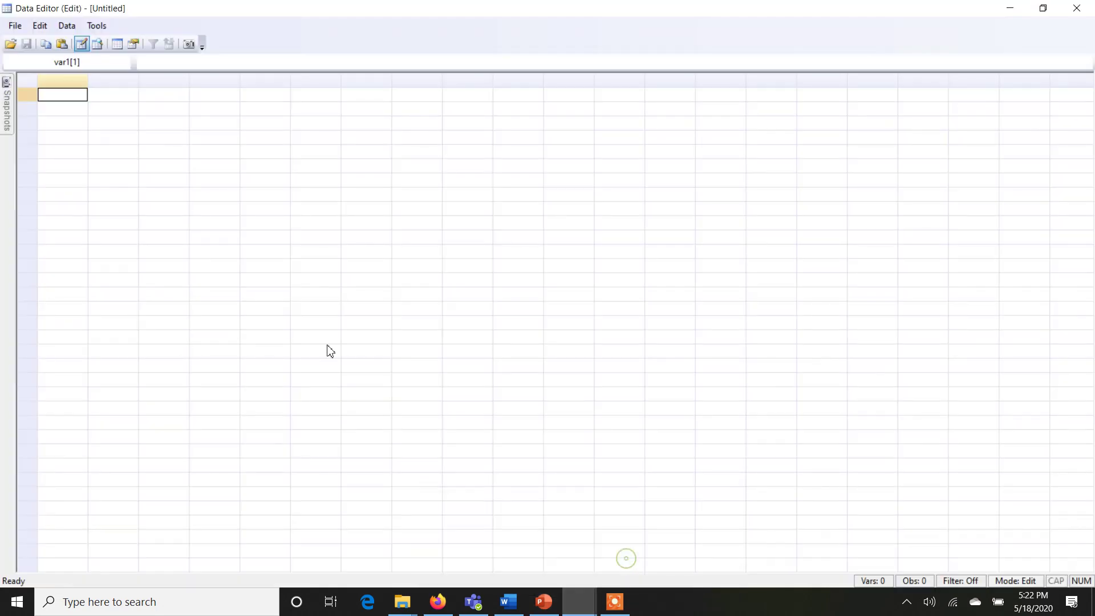
right_click(73, 93)
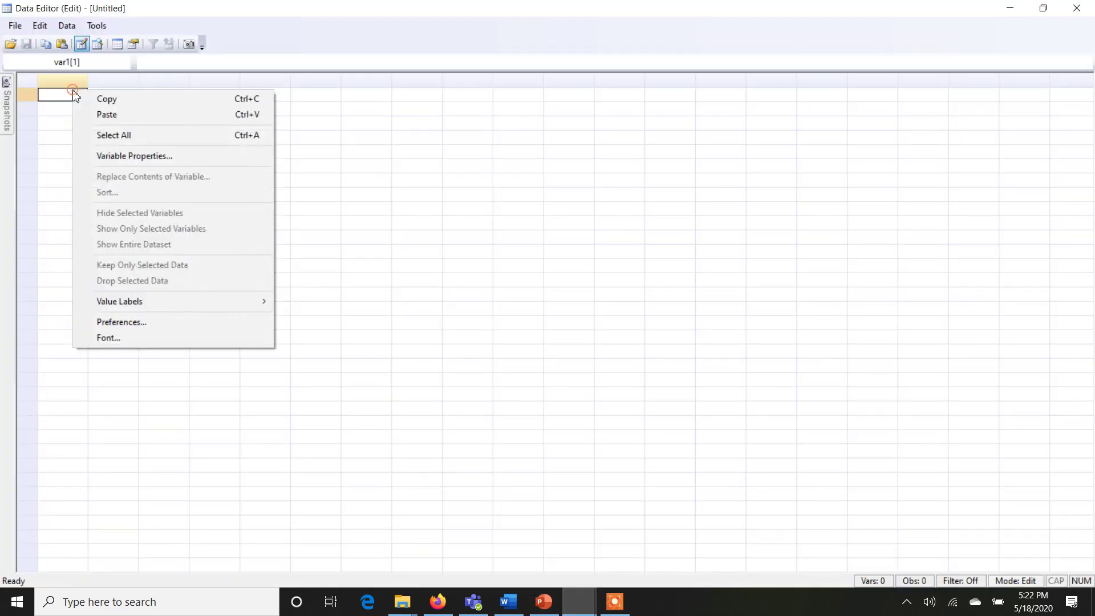
left_click(108, 114)
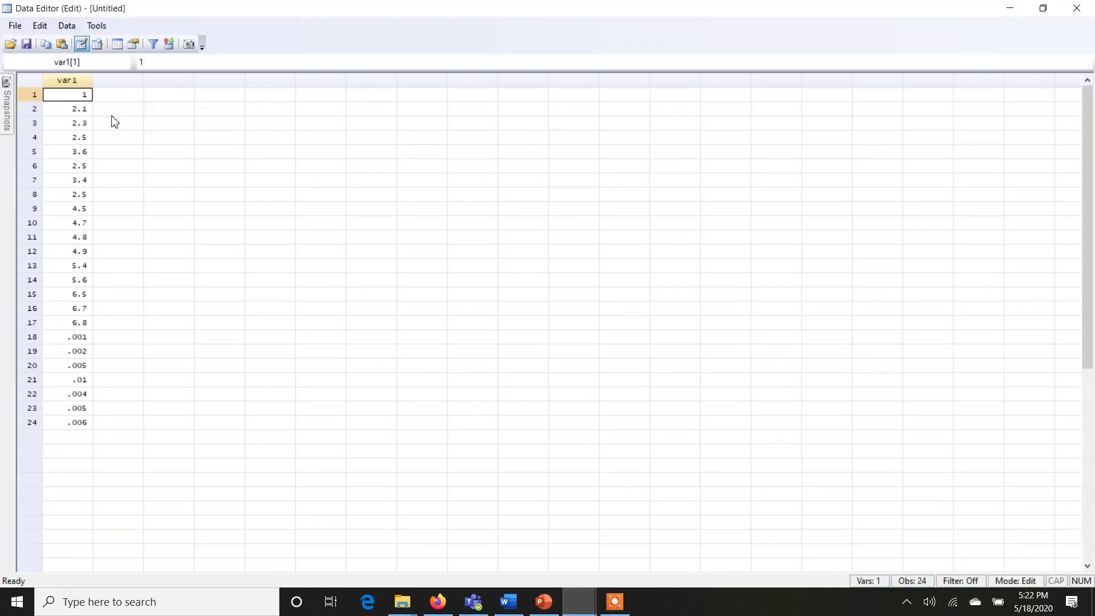
left_click(81, 81)
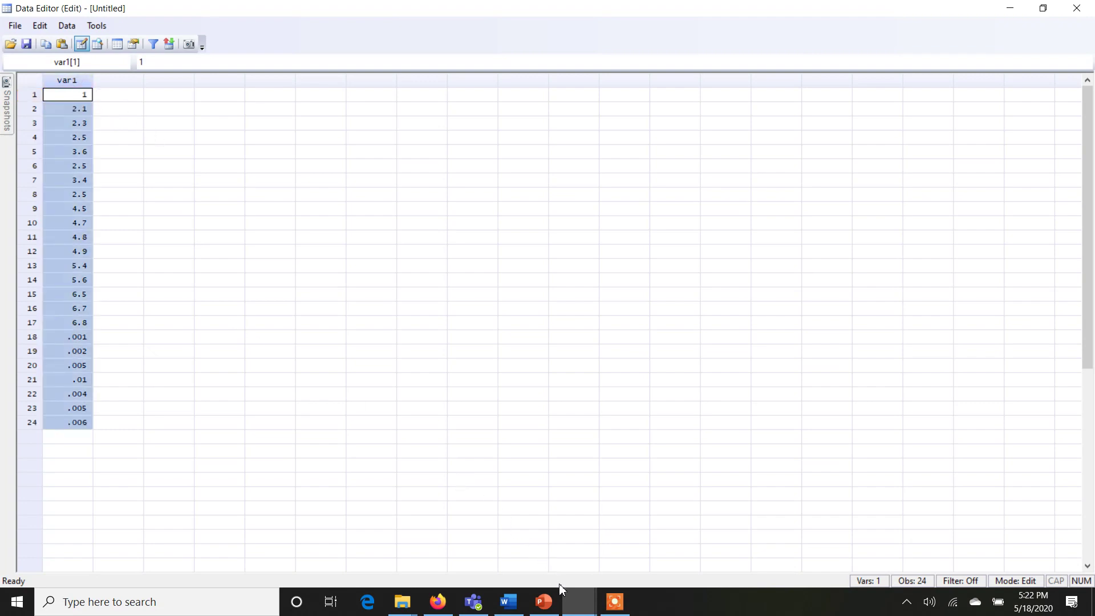
Switch to PowerPoint and look up the year-generating command on the Creating Time Series Data slide.
mouse_move(568, 596)
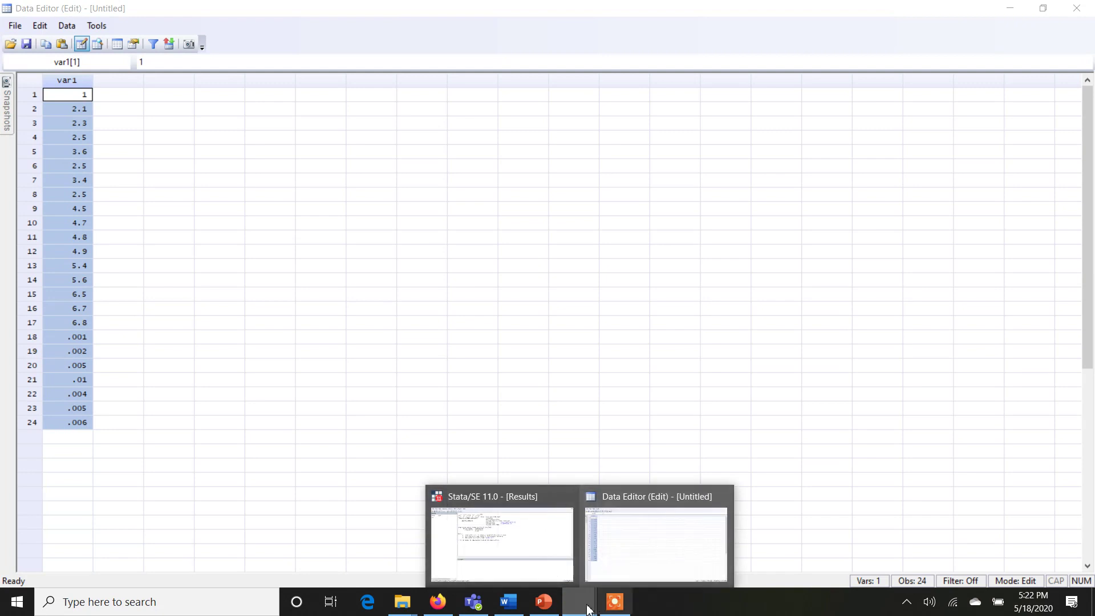
left_click(546, 603)
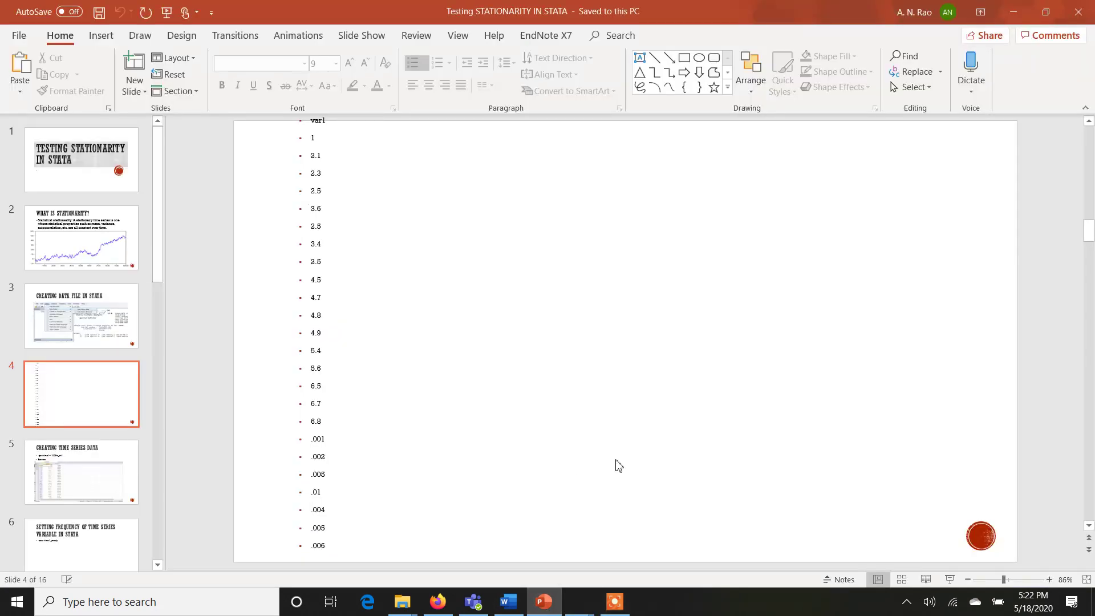
scroll(1044, 393, "down", 1)
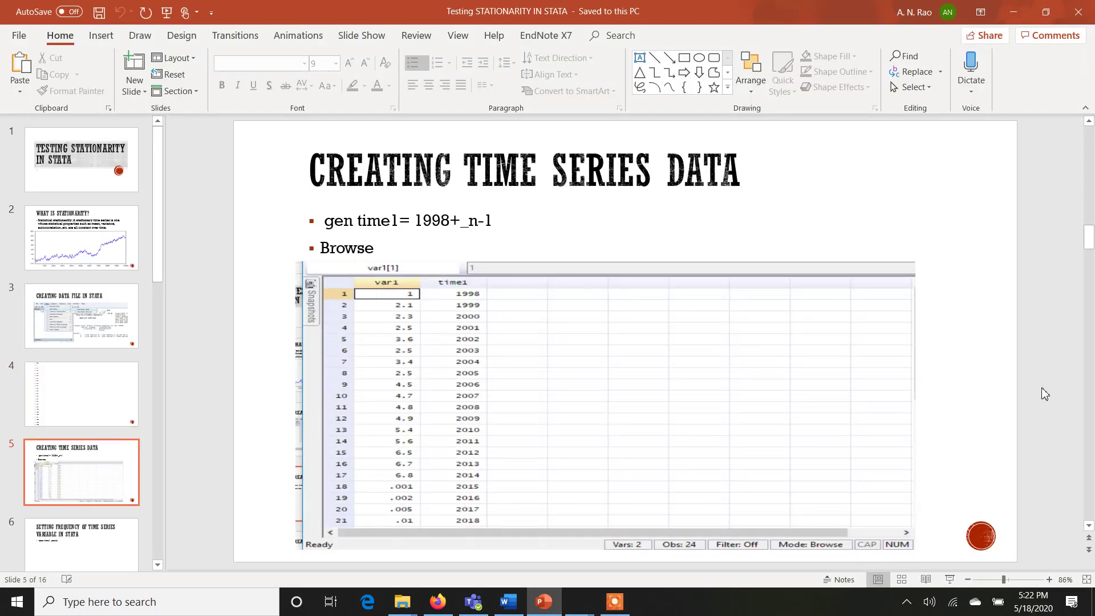
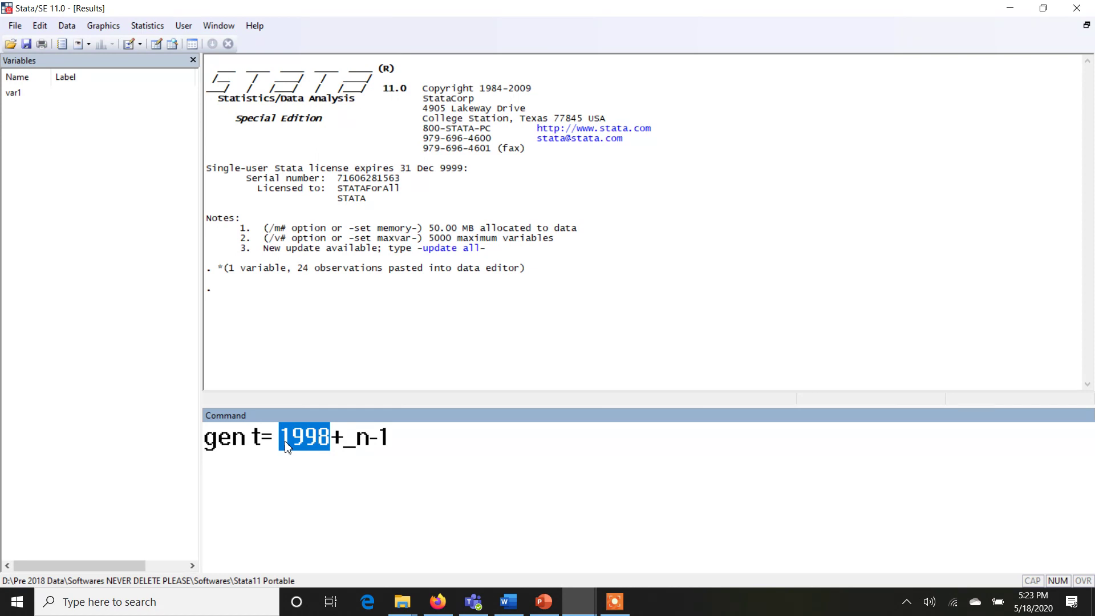
Generate the yearly variable t in Stata with the command gen t= 1998+_n-1.
left_click_drag(342, 451, 399, 437)
left_click(348, 448)
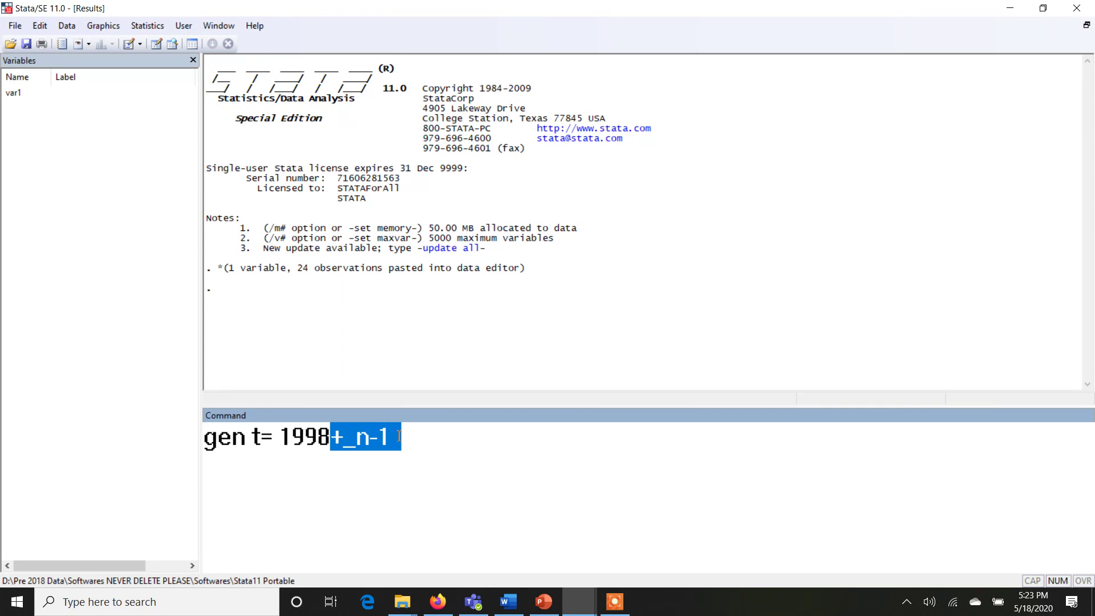
left_click_drag(246, 442, 402, 437)
left_click(434, 446)
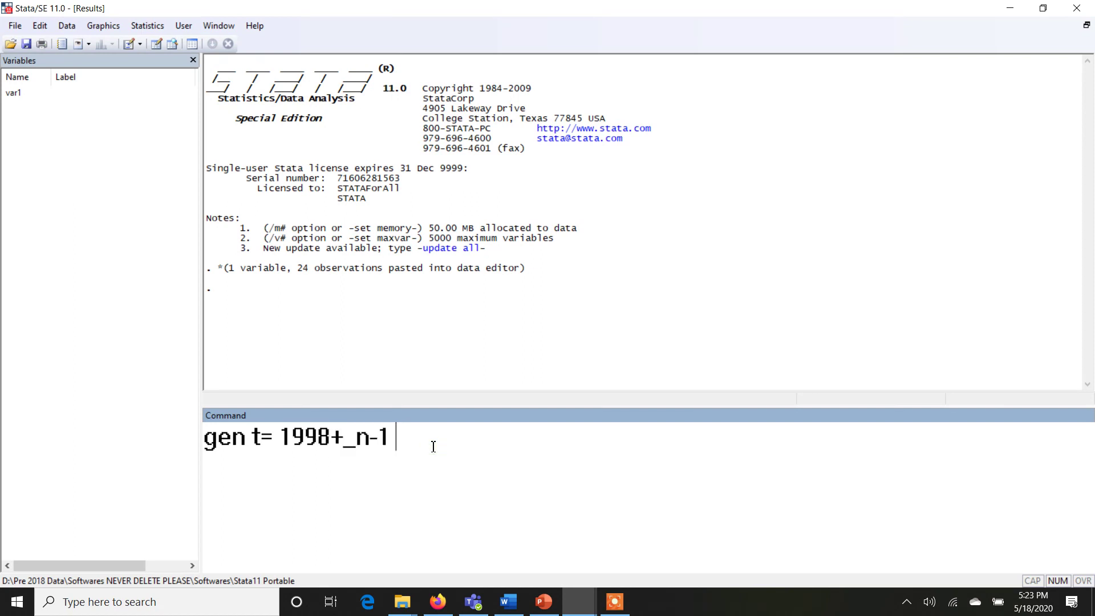
key("Return")
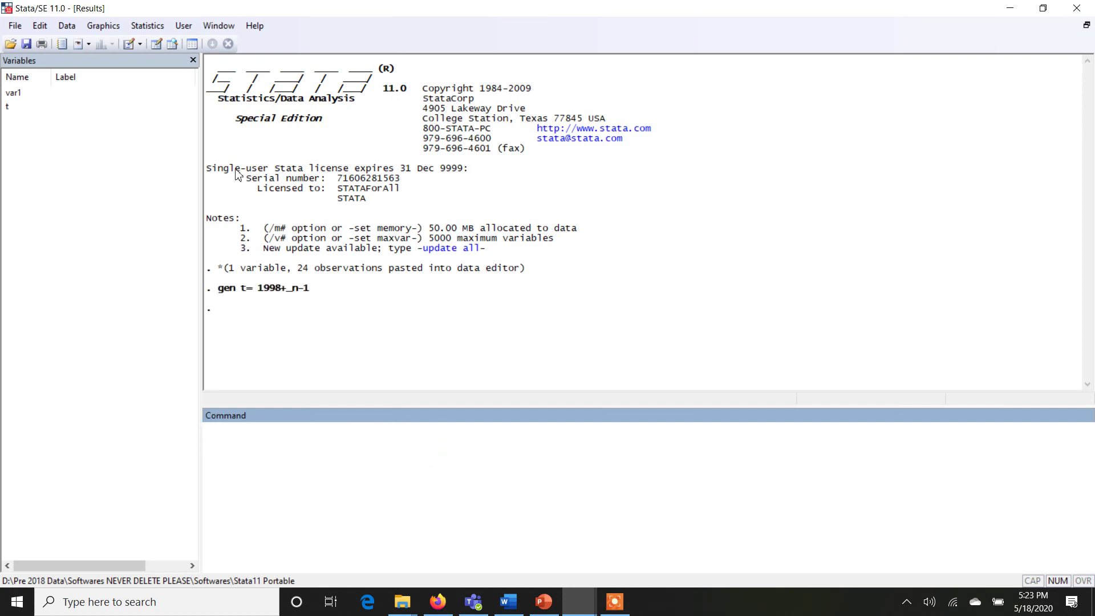
Open the Data Editor in edit mode and check the t column beside var1.
left_click(66, 26)
mouse_move(117, 64)
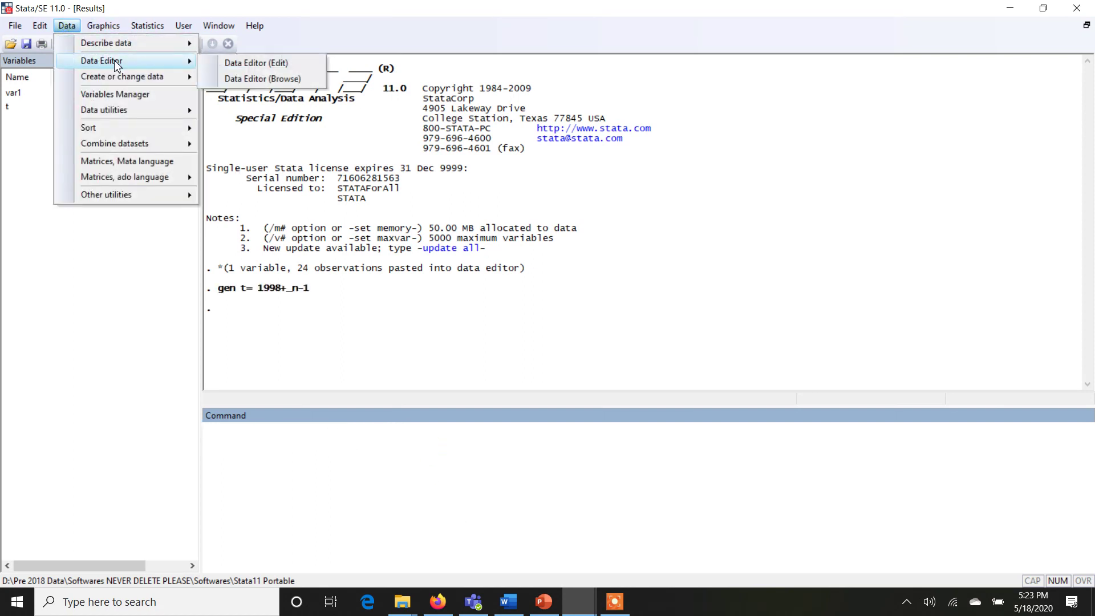
left_click(241, 62)
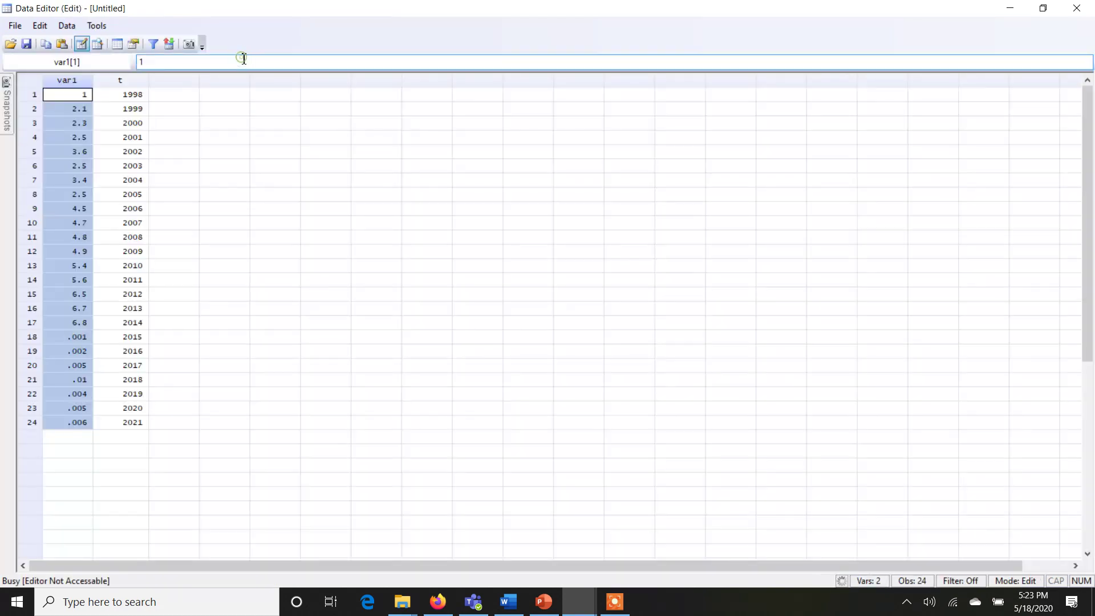
left_click(128, 83)
left_click(134, 95)
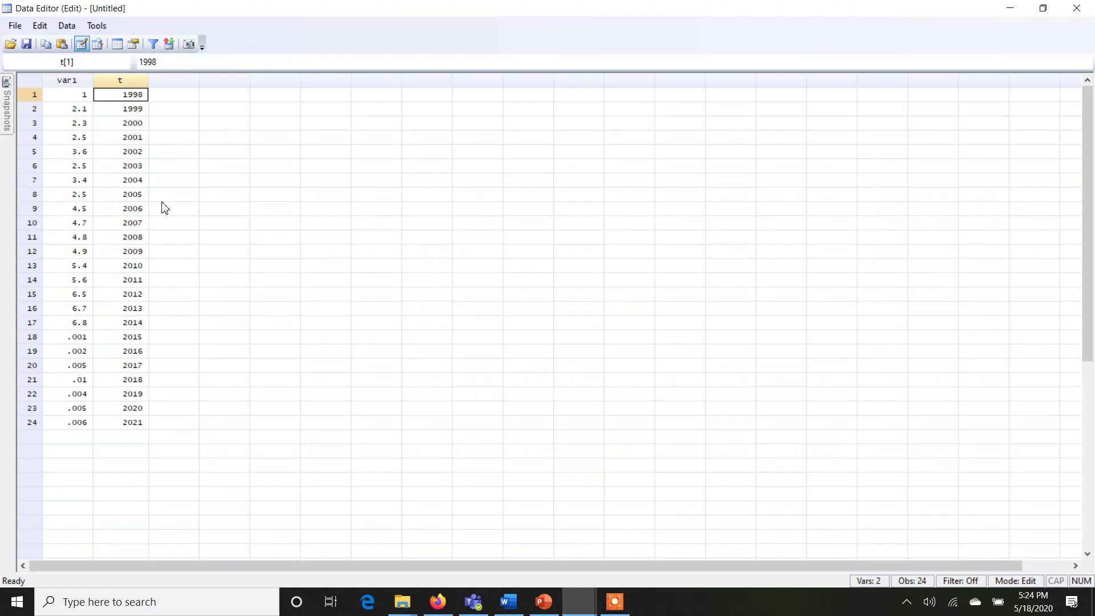
Switch to PowerPoint and look up the tsset command on the Setting Frequency of Time Series Variable slide.
left_click(542, 604)
left_click(1014, 404)
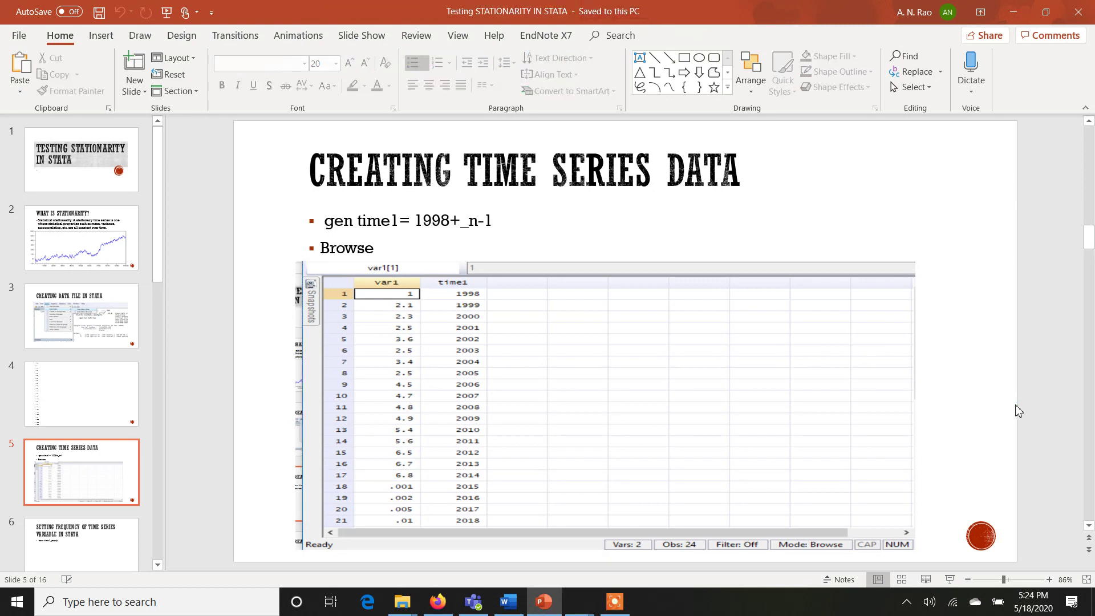
scroll(1018, 410, "down", 1)
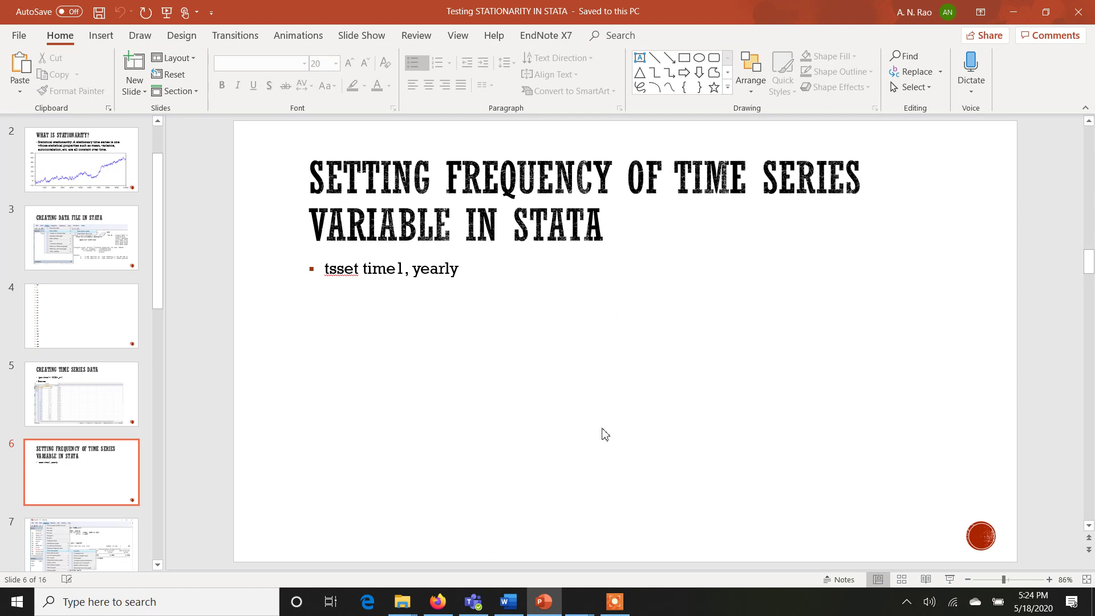
Switch to Stata and declare t as the yearly time variable with the command tsset t, yearly.
left_click(579, 601)
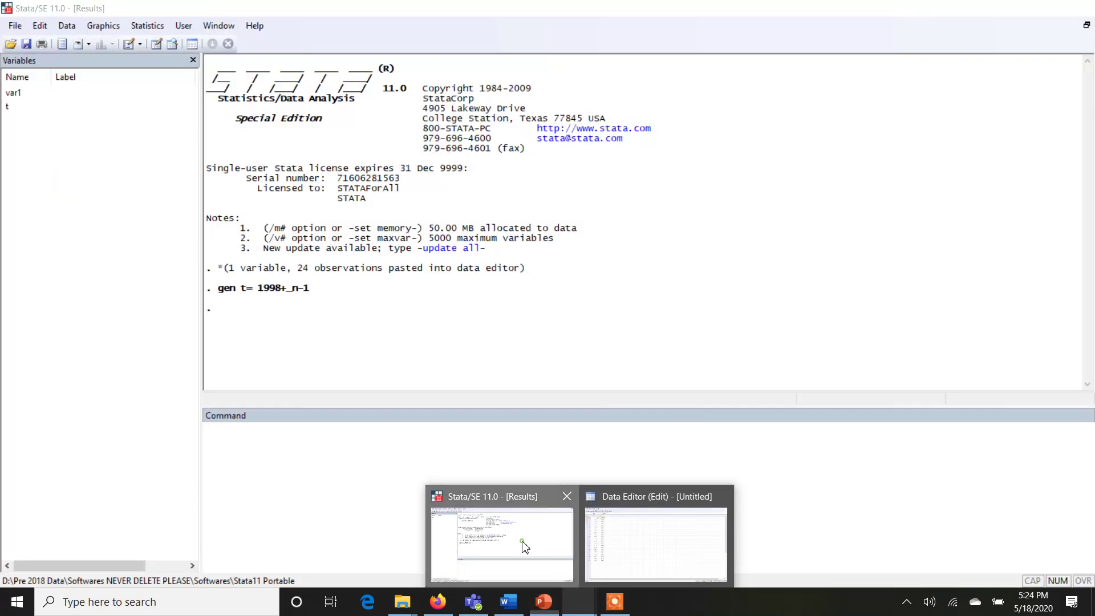
left_click(522, 542)
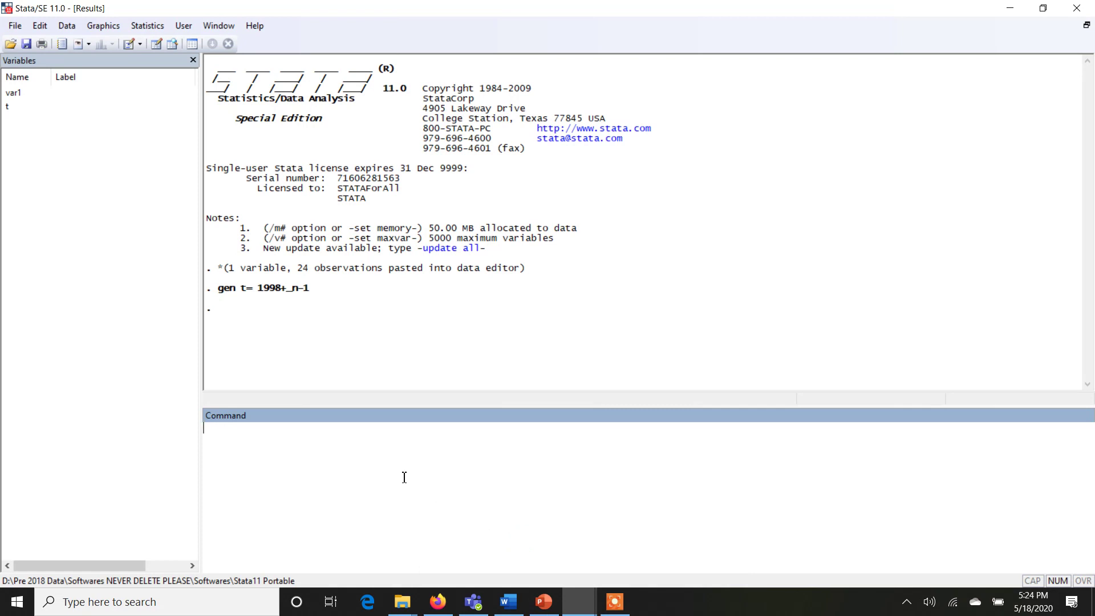
type("tss")
type("et t, yearly")
key("ctrl+a")
scroll(268, 433, "up", 3)
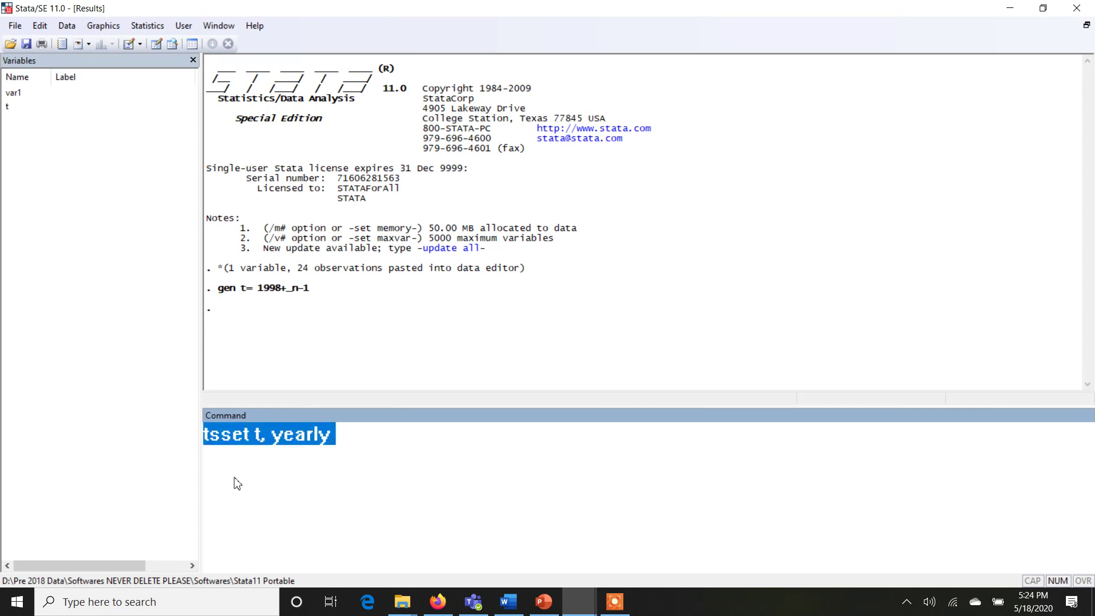
left_click(219, 440)
mouse_move(220, 440)
left_mouse_down()
mouse_move(204, 439)
mouse_move(238, 438)
left_mouse_up()
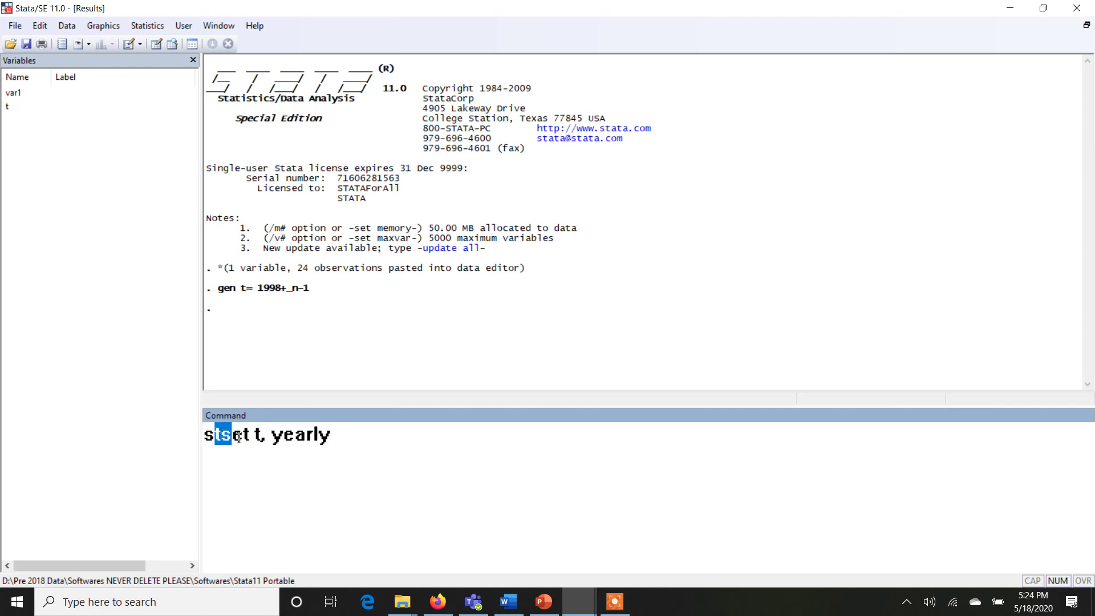
key("ctrl+z")
left_click(267, 439)
double_click(258, 440)
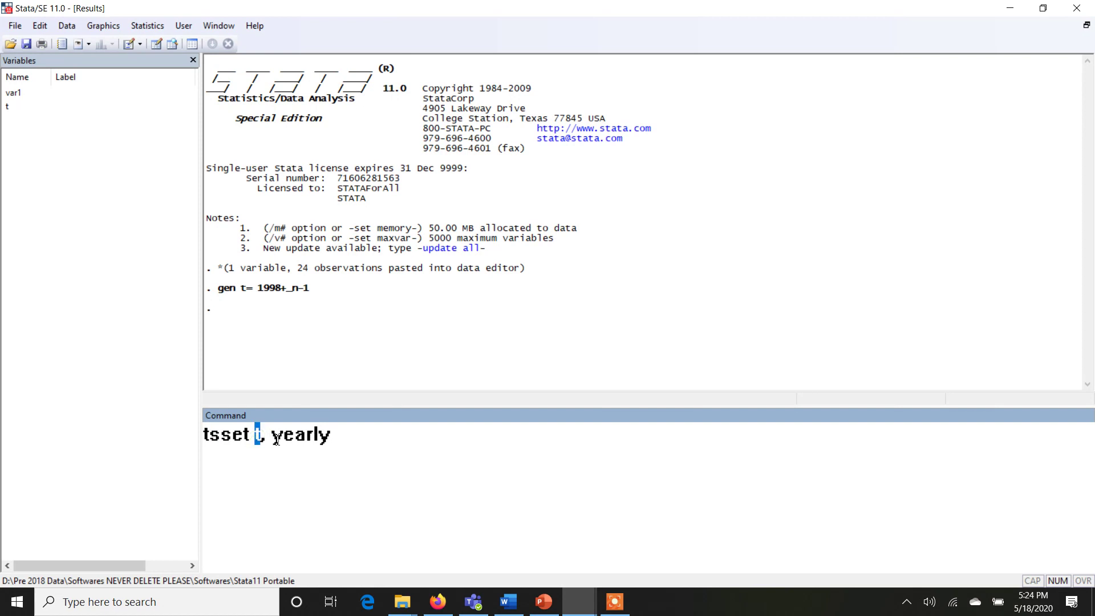
left_click(270, 438)
left_click_drag(271, 438, 337, 438)
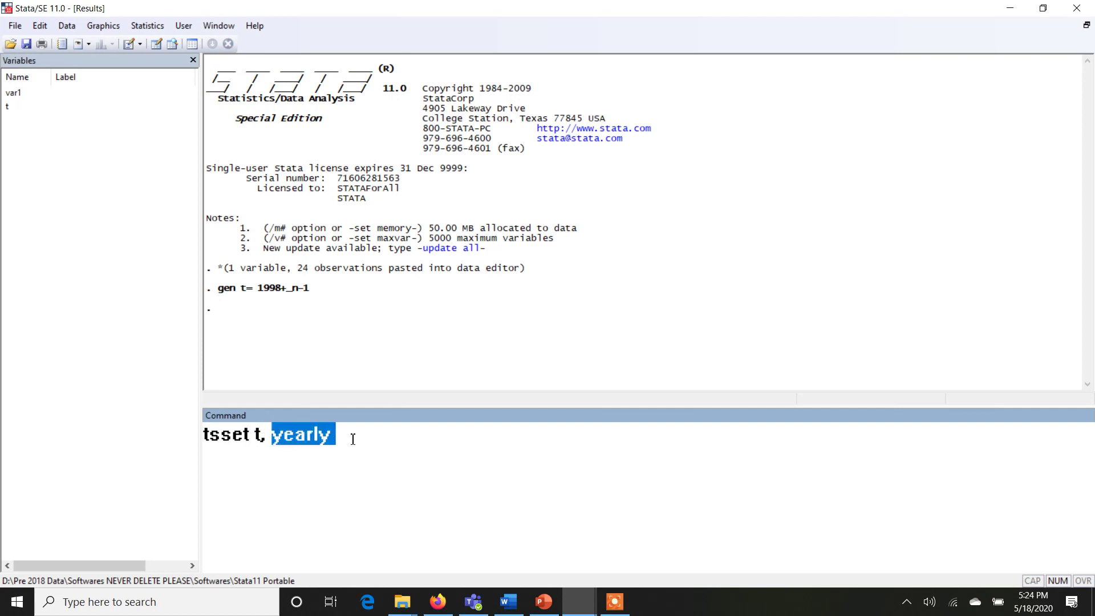
left_click(358, 438)
key("Return")
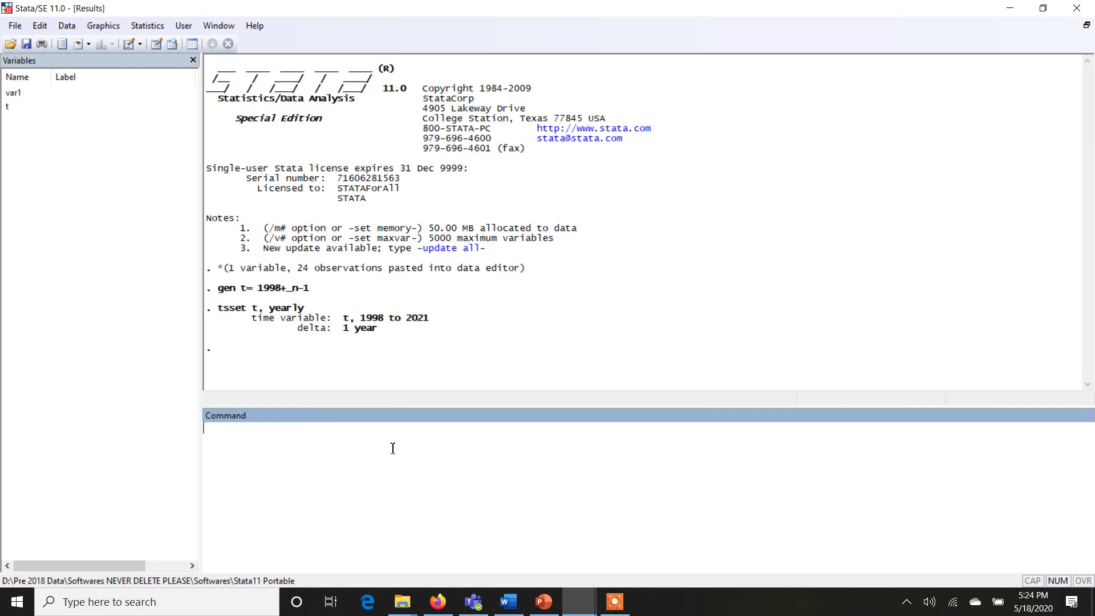
Switch to PowerPoint and review the slides showing how to create a time-series line plot of var1.
left_click(543, 602)
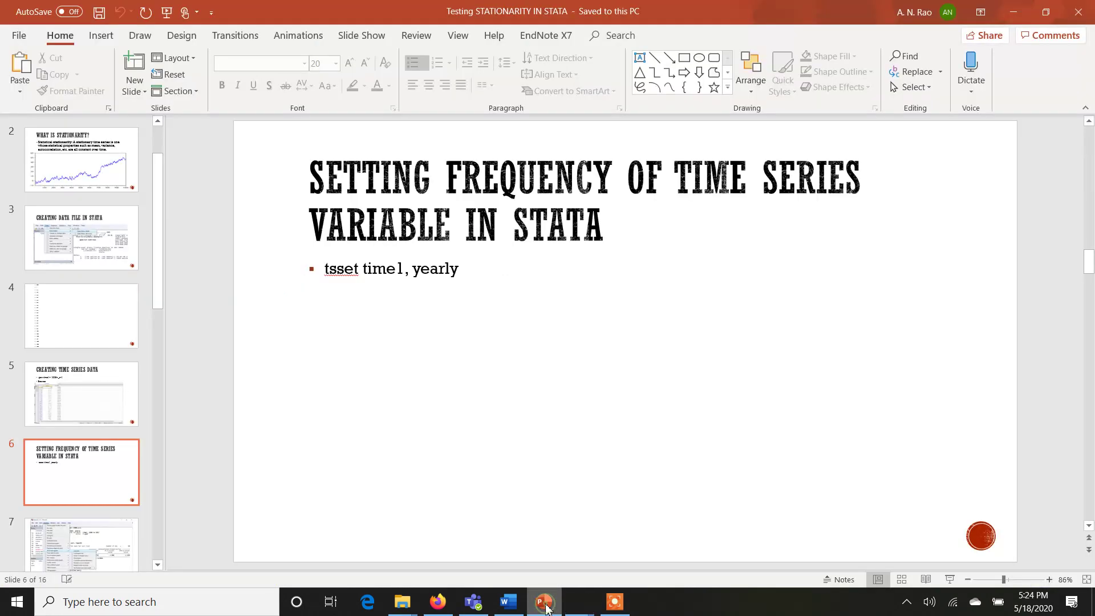
scroll(781, 449, "down", 1)
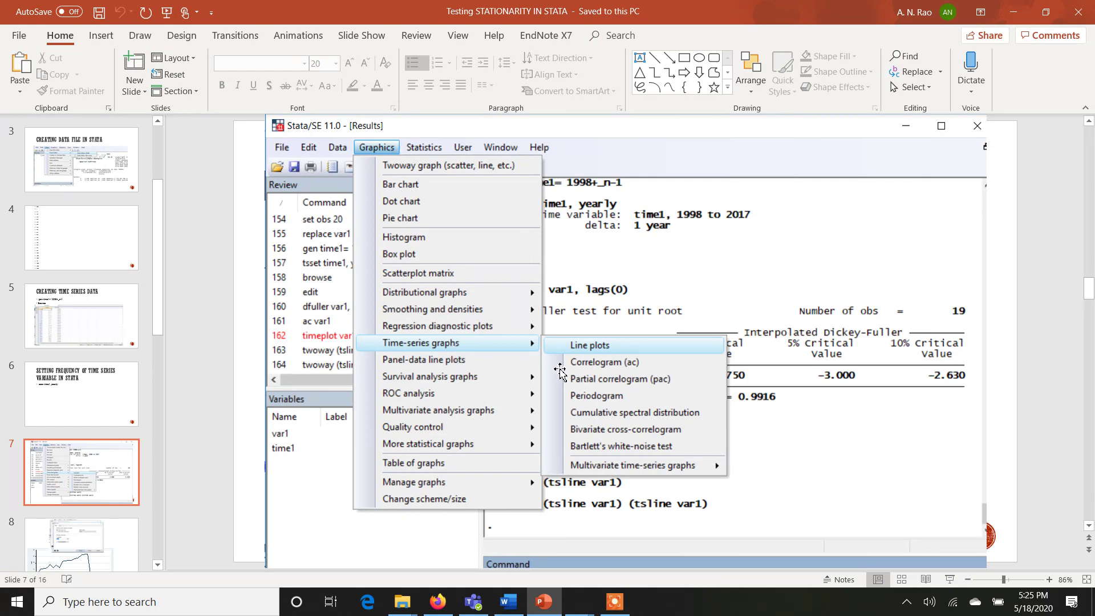
key("Page_Down")
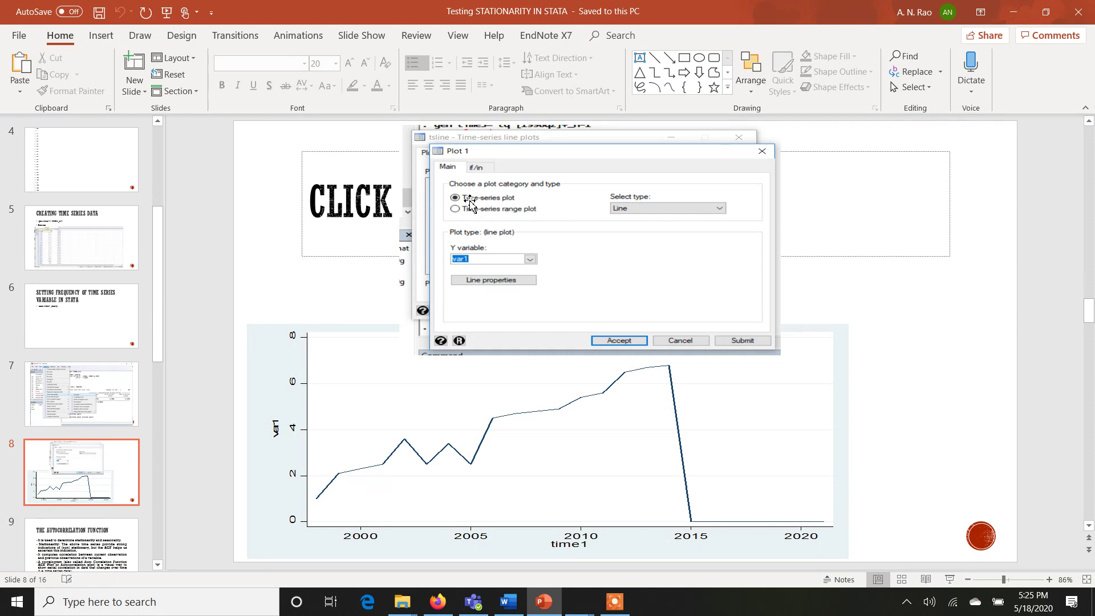
left_click(501, 263)
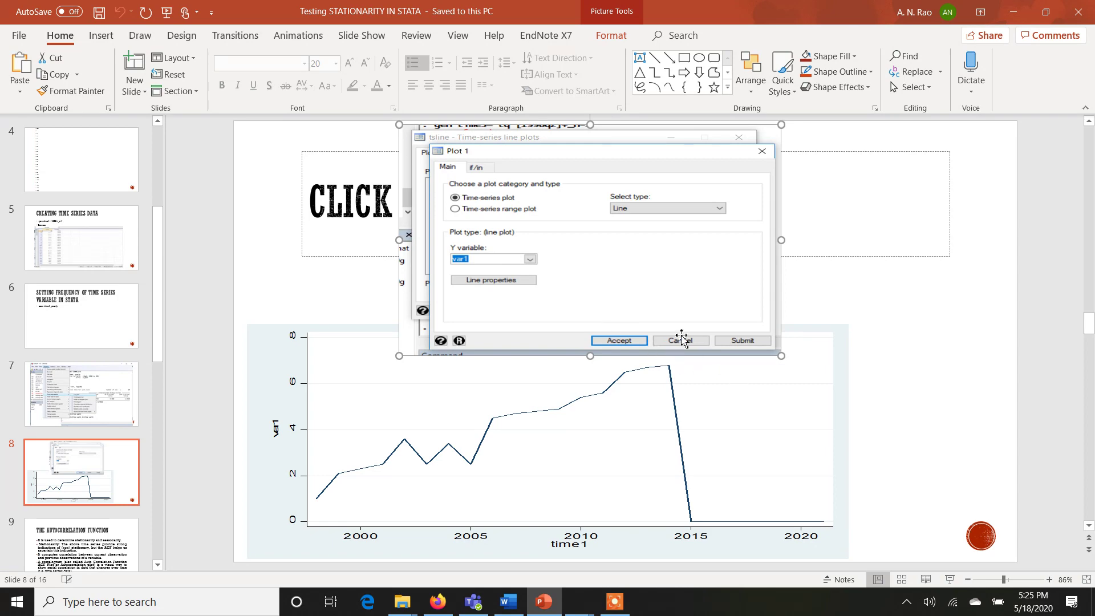
left_click(929, 475)
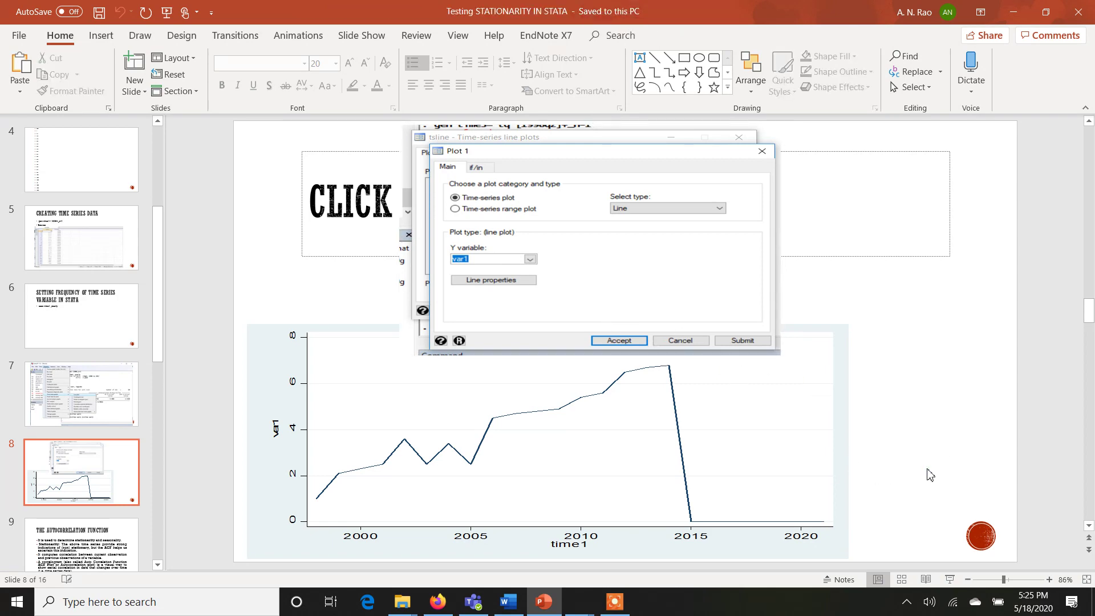
scroll(930, 475, "down", 1)
scroll(927, 467, "up", 1)
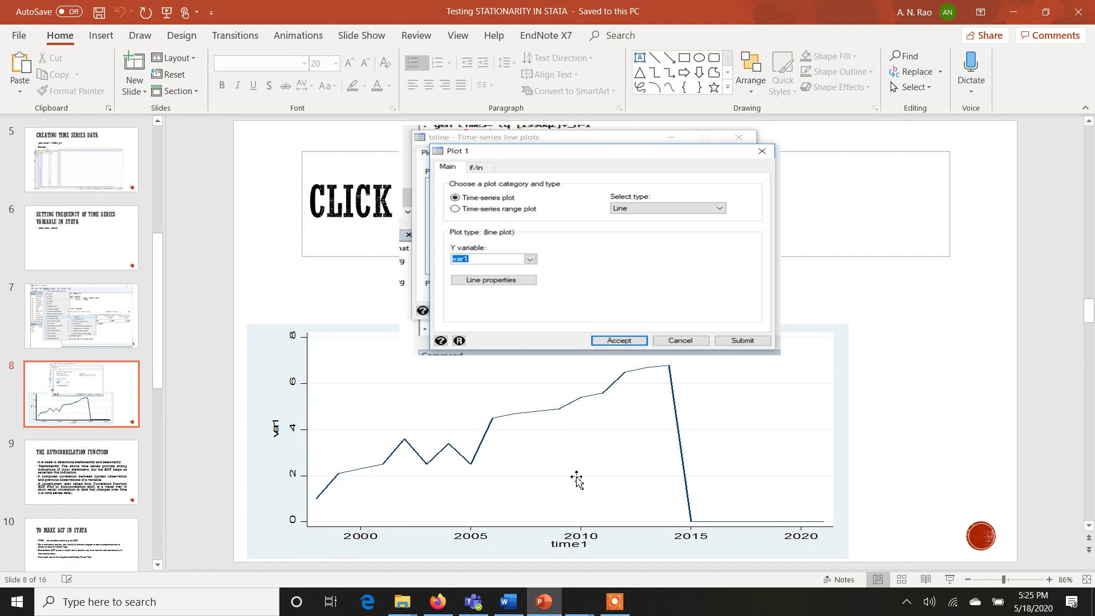
Switch back to Stata's main Results window.
left_click(586, 609)
left_click(633, 532)
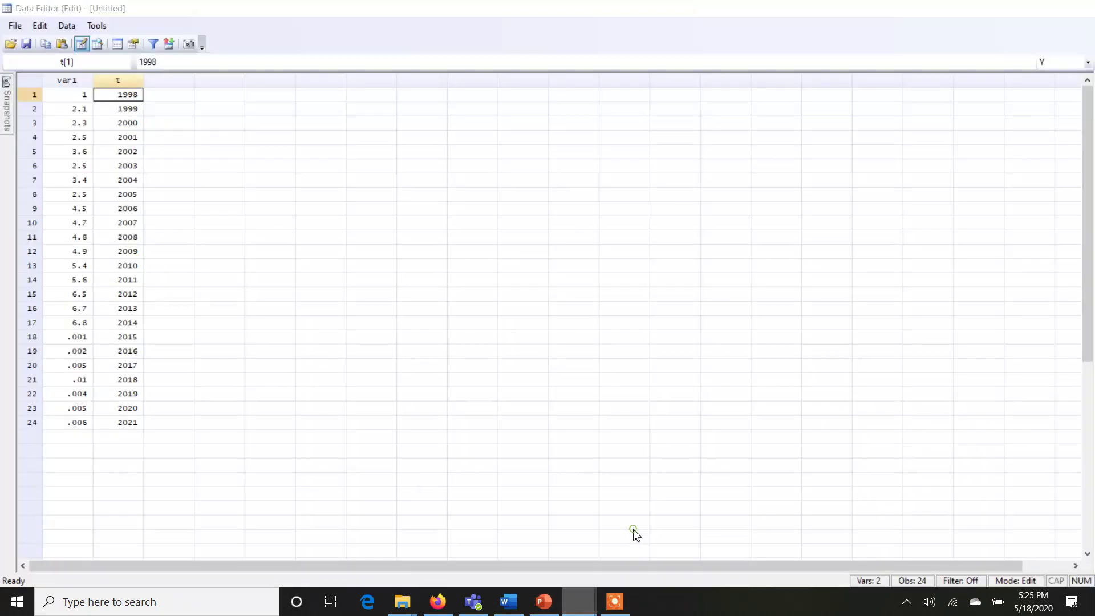
mouse_move(579, 602)
left_click(518, 567)
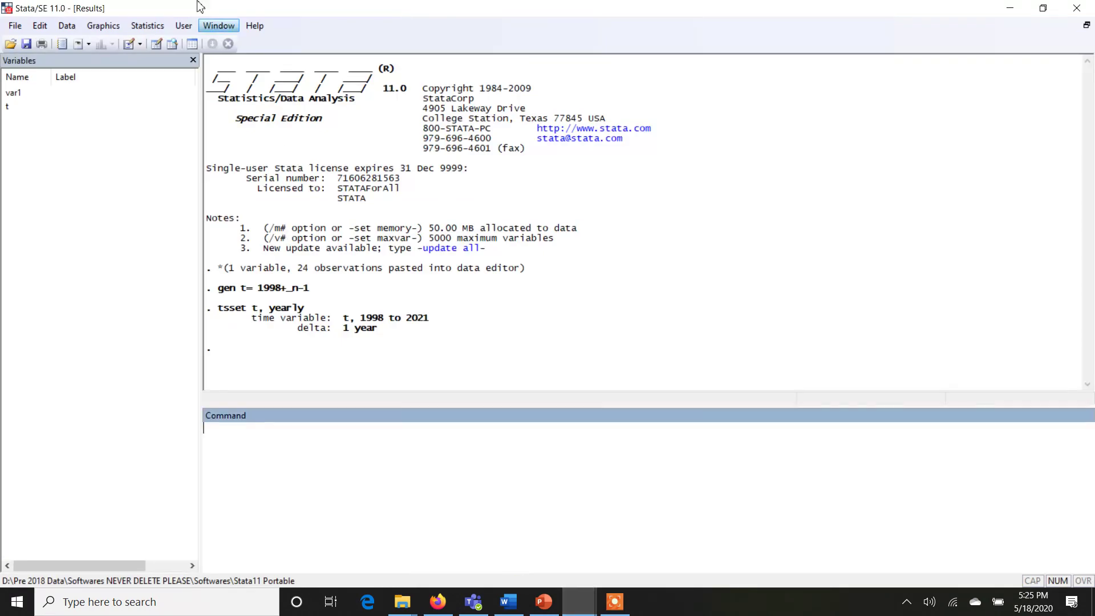
left_click(137, 30)
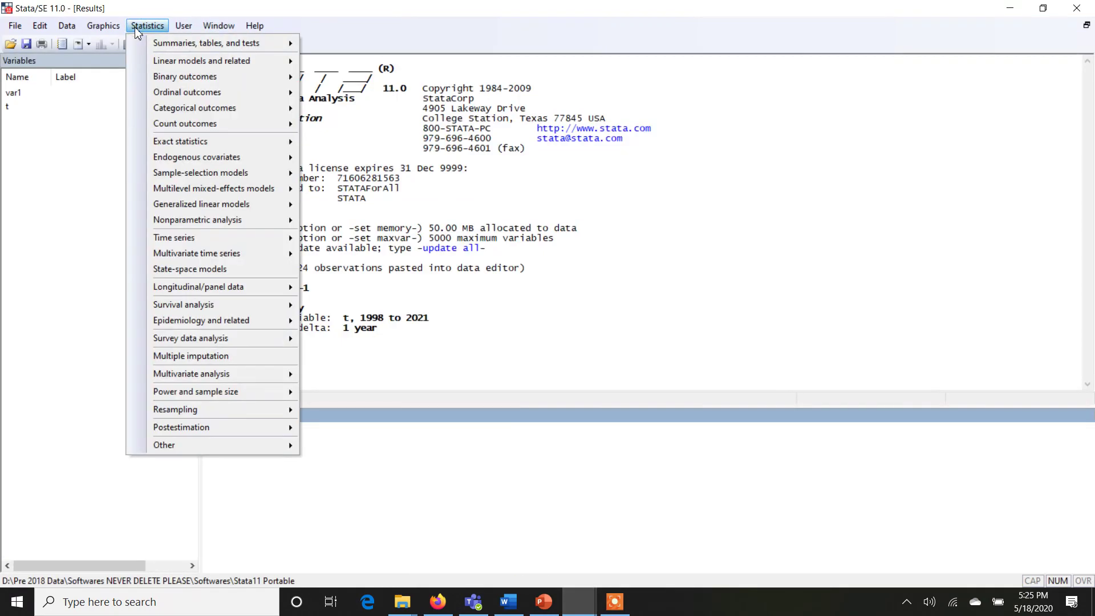
mouse_move(100, 25)
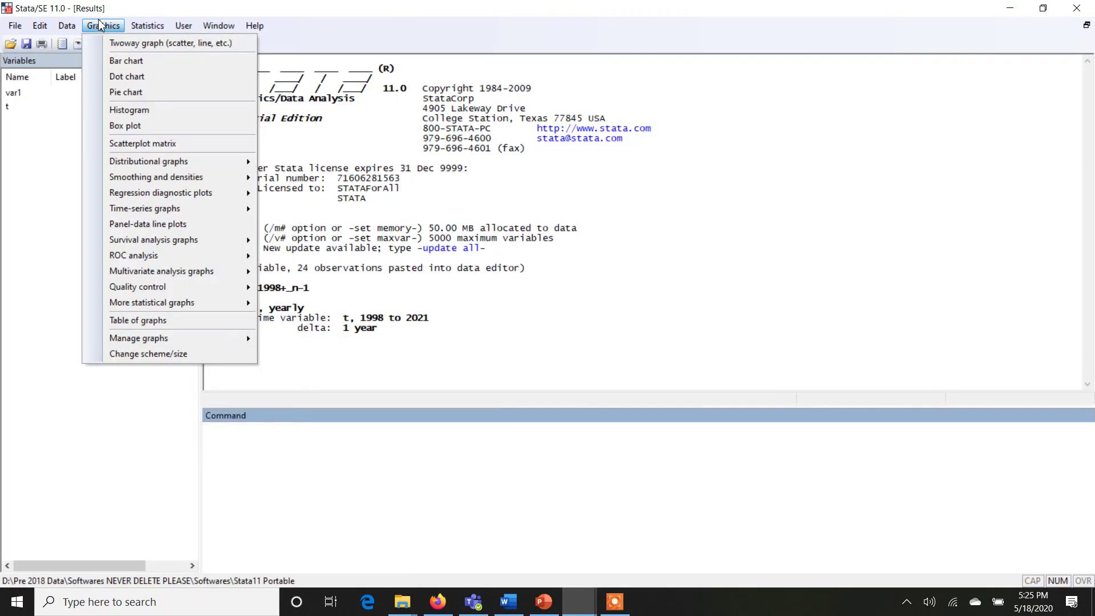
mouse_move(173, 209)
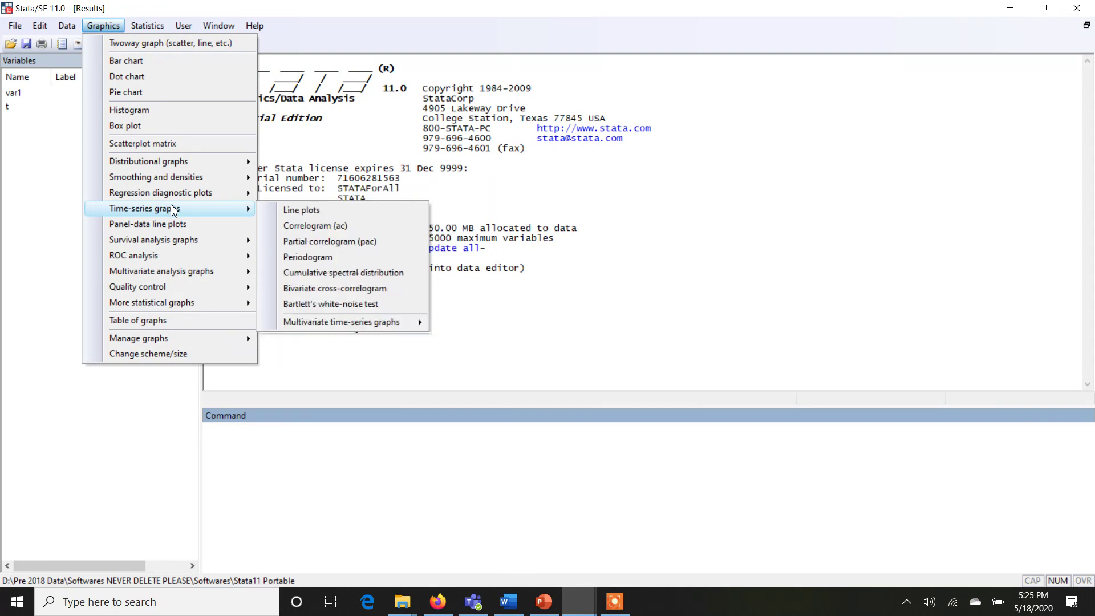
left_click(319, 212)
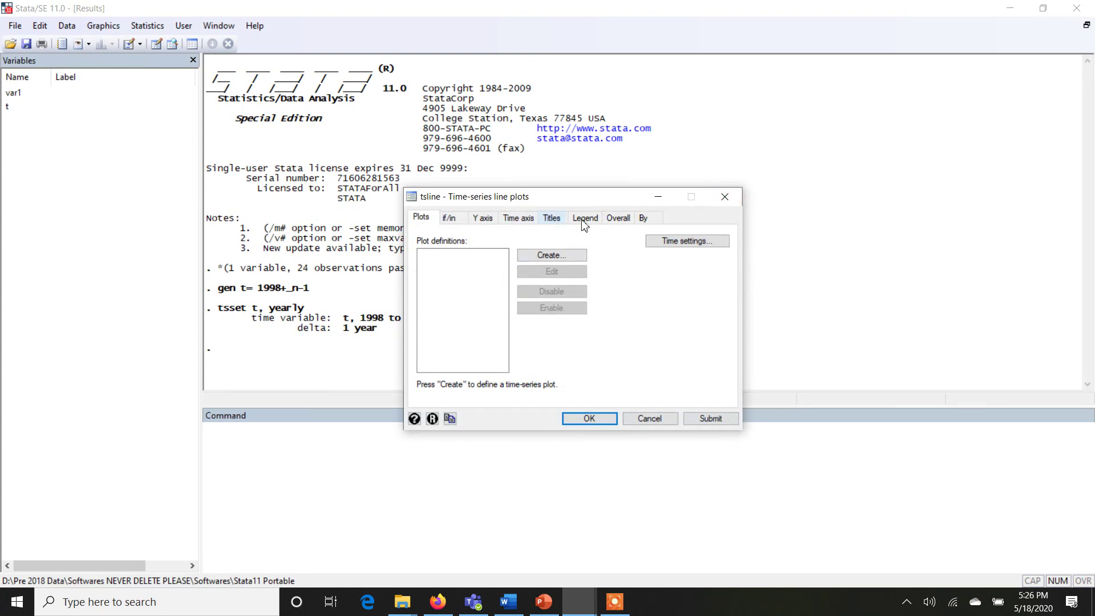
left_click(651, 419)
Create a correlogram (ac) of var1 with the default number of autocorrelations and a 95 confidence level.
left_click(97, 30)
mouse_move(194, 210)
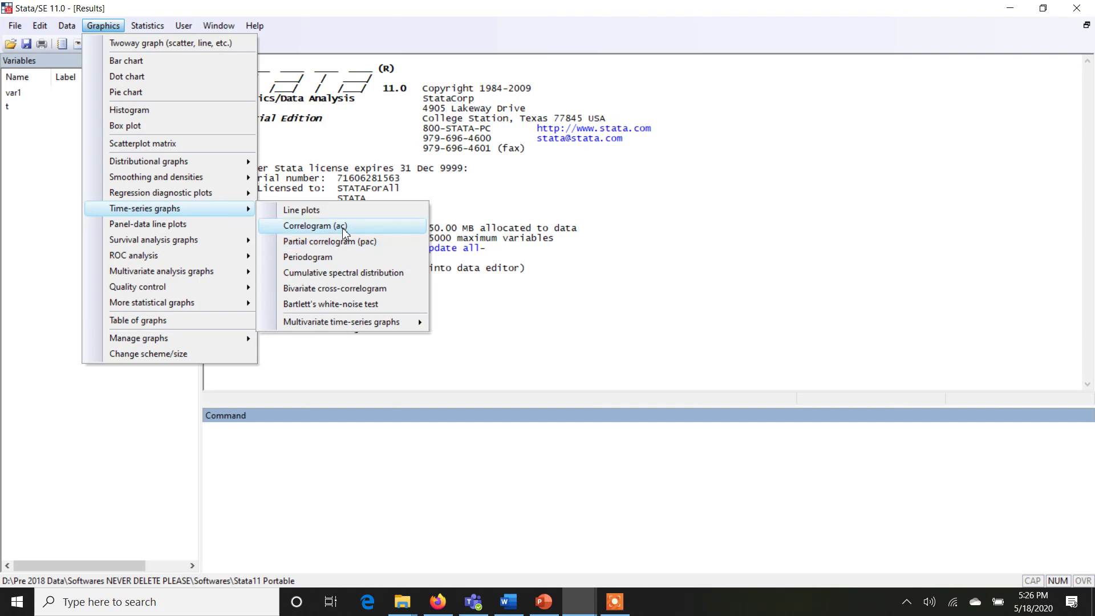
left_click(315, 226)
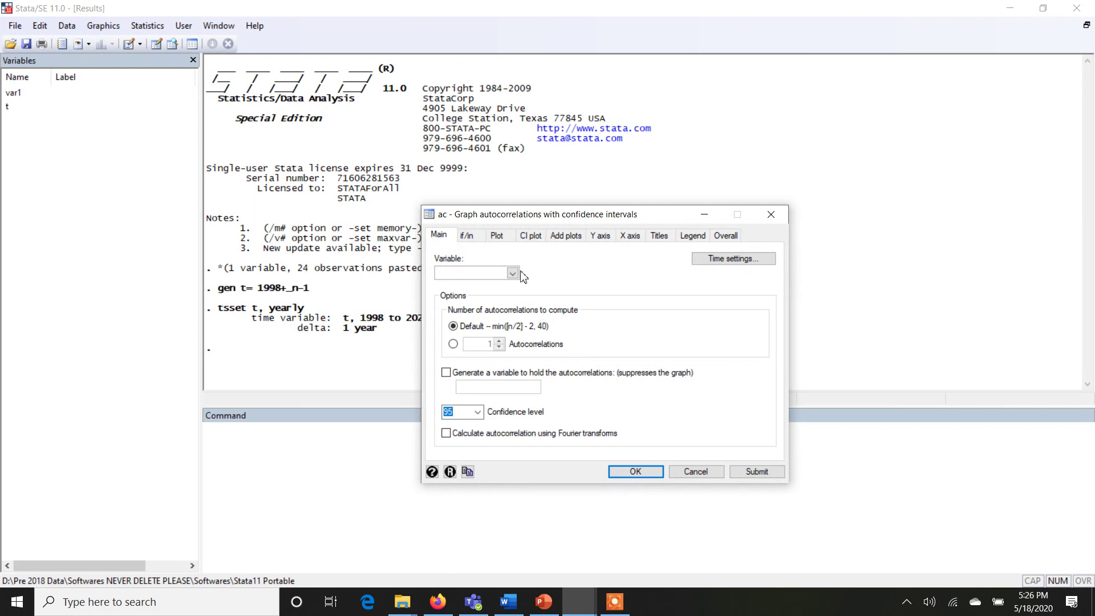
left_click(512, 273)
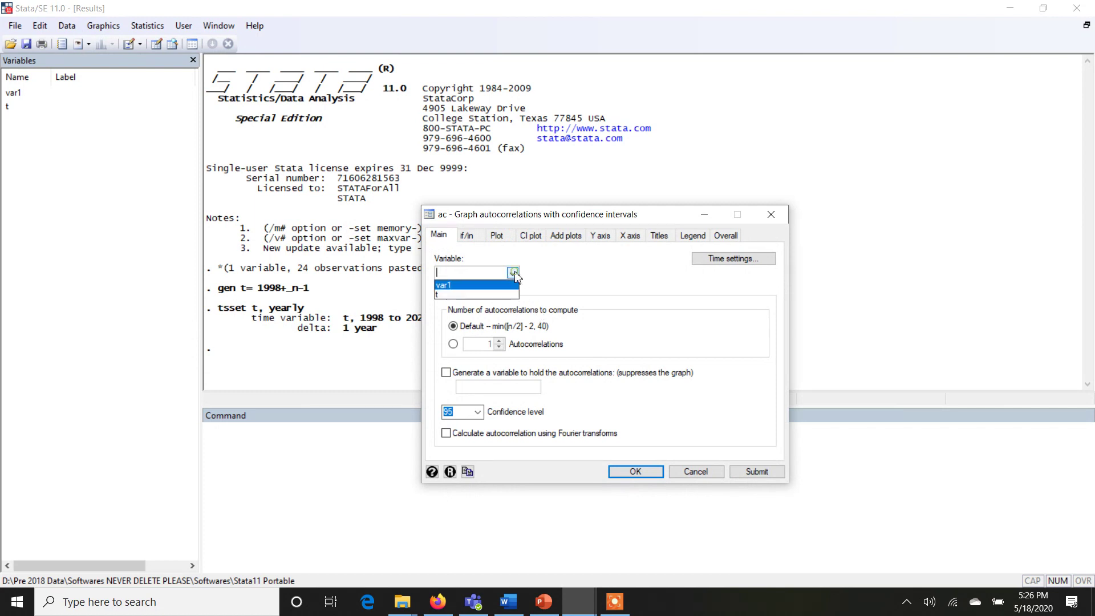
left_click(476, 283)
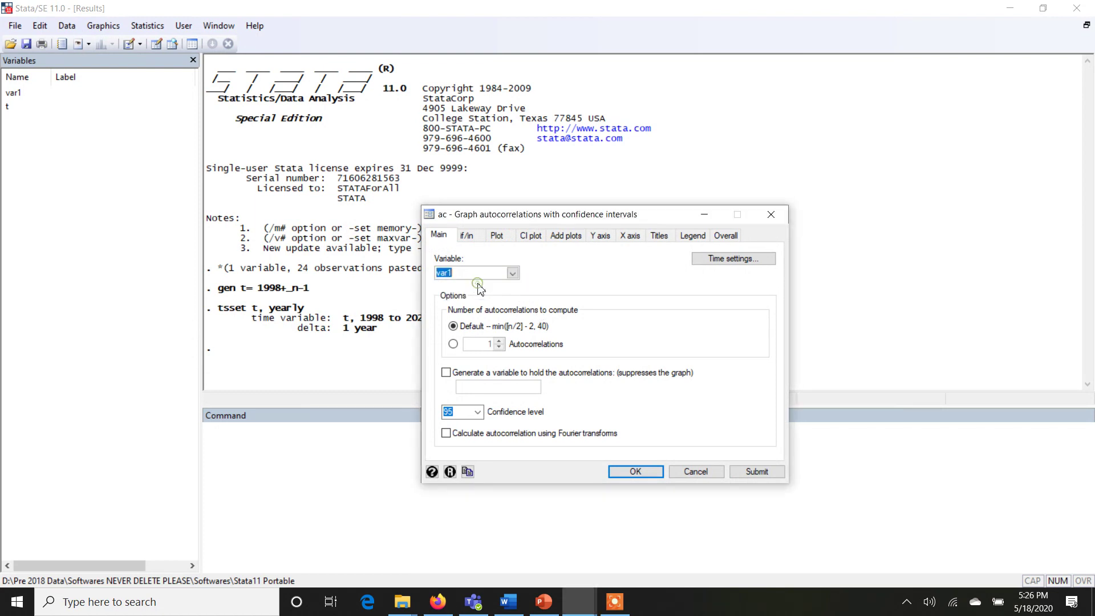
left_click(637, 476)
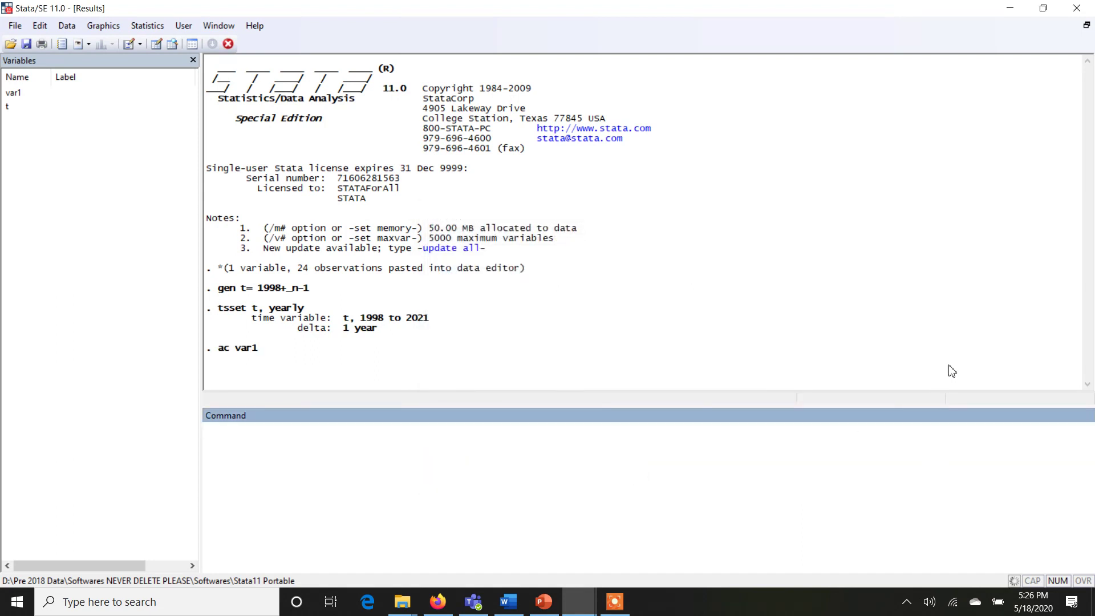
Bring Stata forward and maximize the window with the autocorrelation graph of var1.
mouse_move(579, 599)
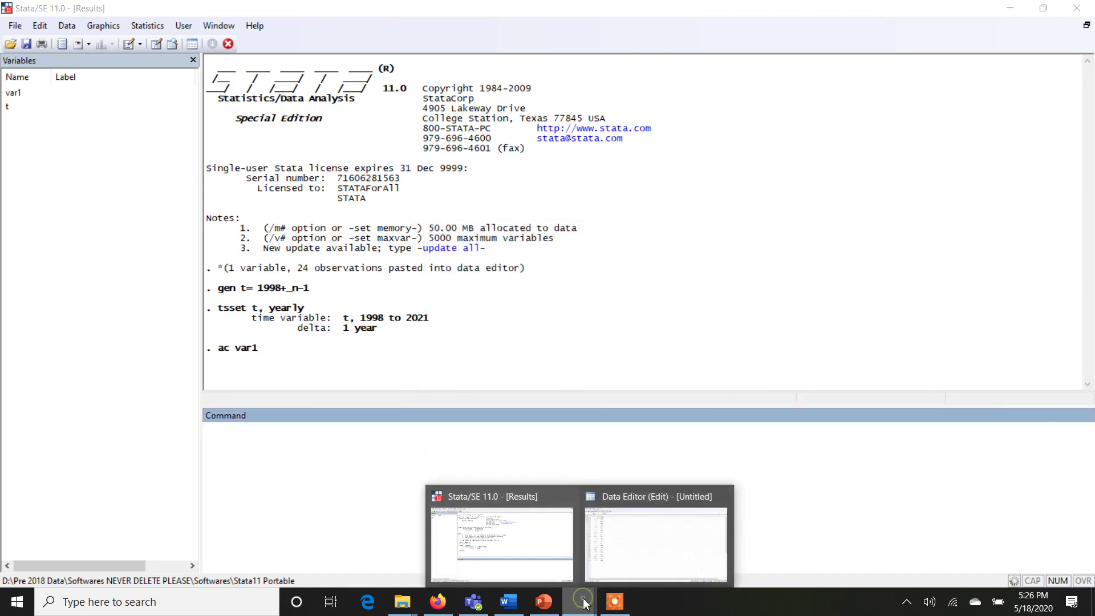
left_click(557, 555)
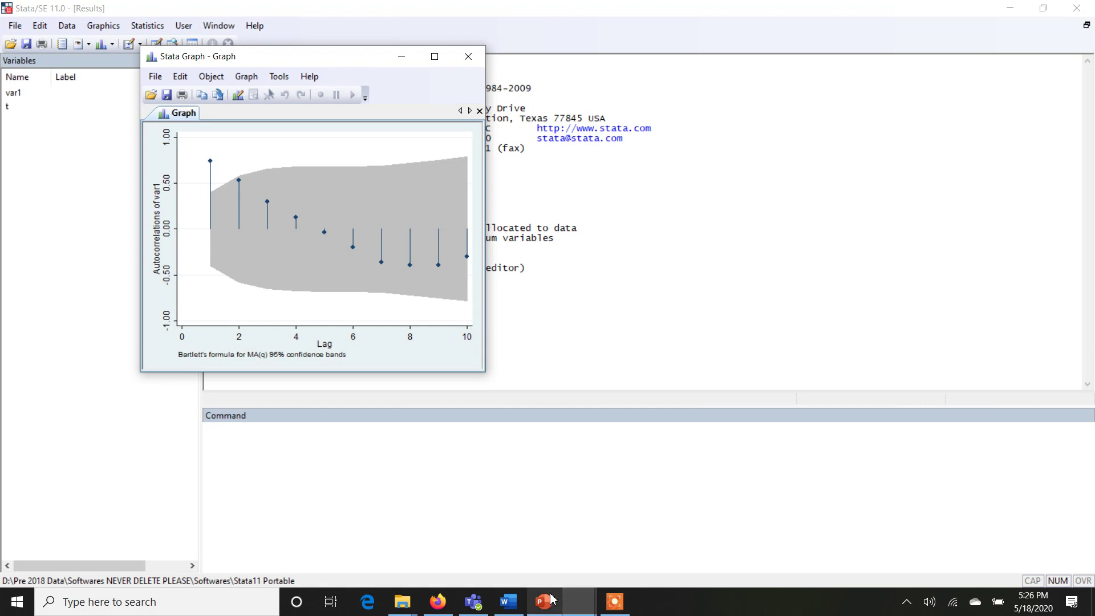
left_click(437, 56)
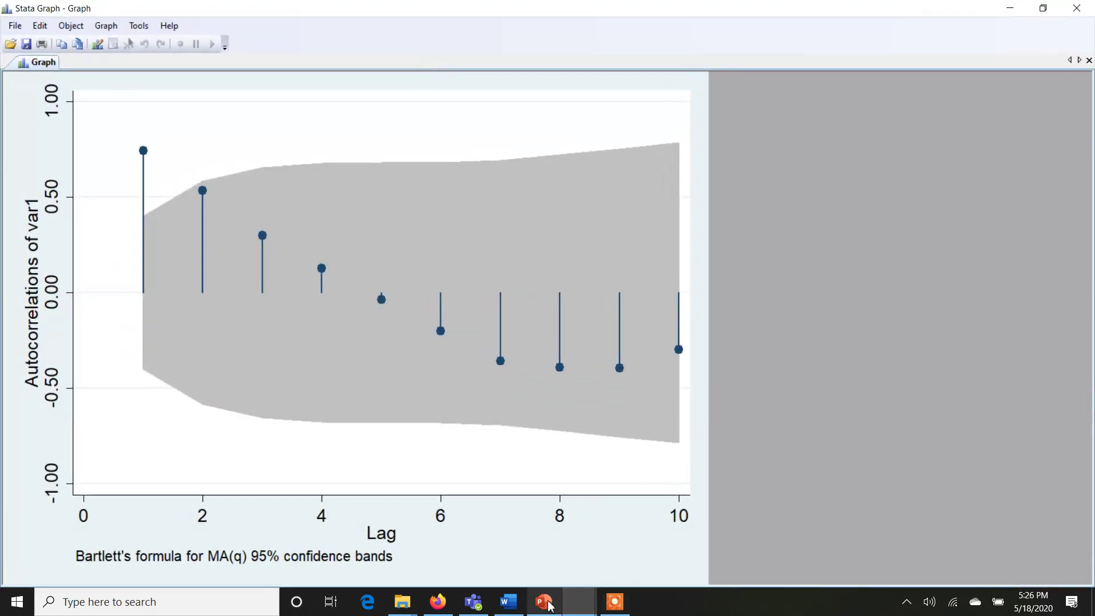
Switch to PowerPoint and read the slide explaining the autocorrelation function.
mouse_move(544, 601)
left_click(544, 533)
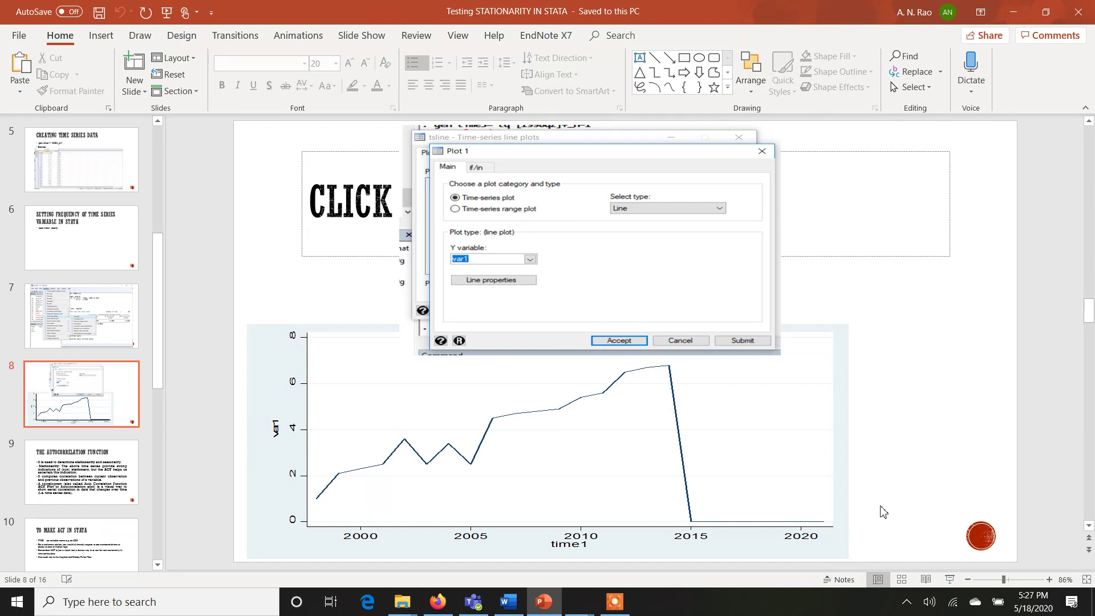
scroll(883, 511, "down", 1)
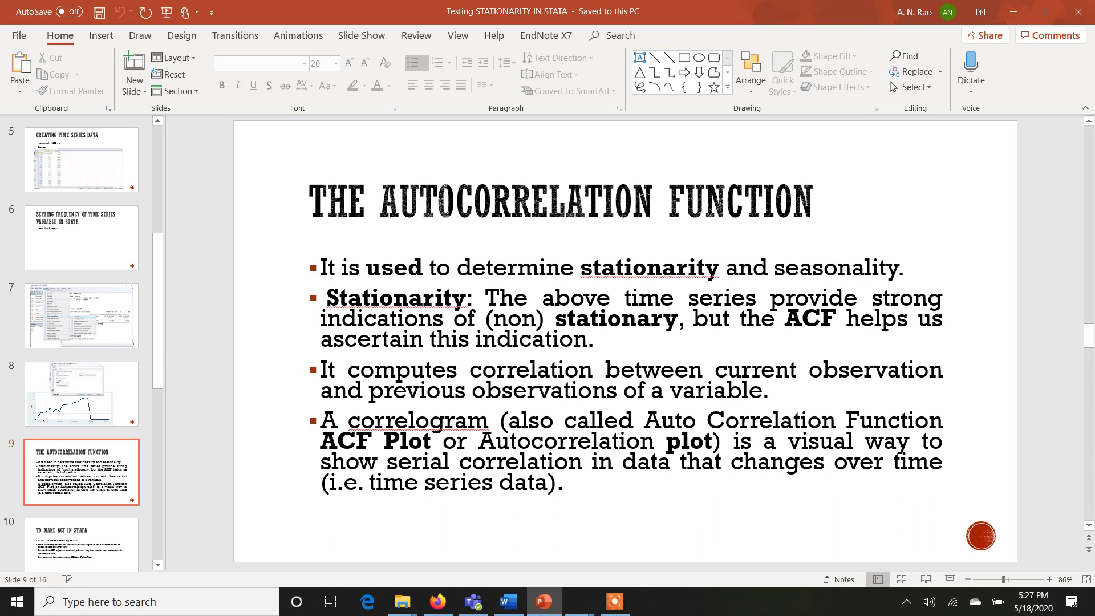
Switch to Stata's graph window to examine the autocorrelations of var1, and bring up the Data Editor.
left_click(579, 602)
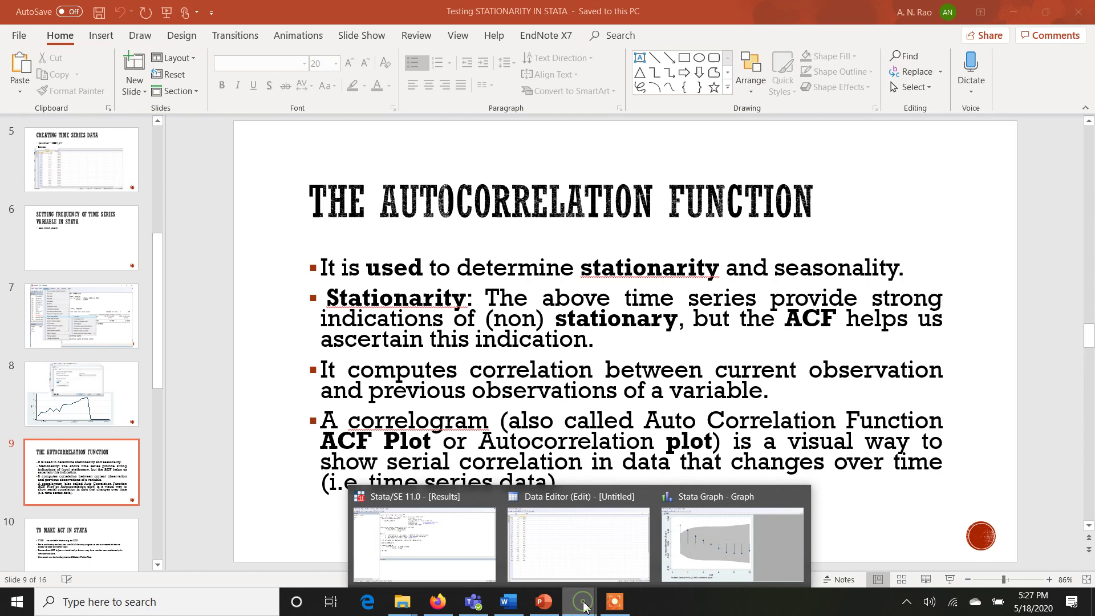
left_click(672, 567)
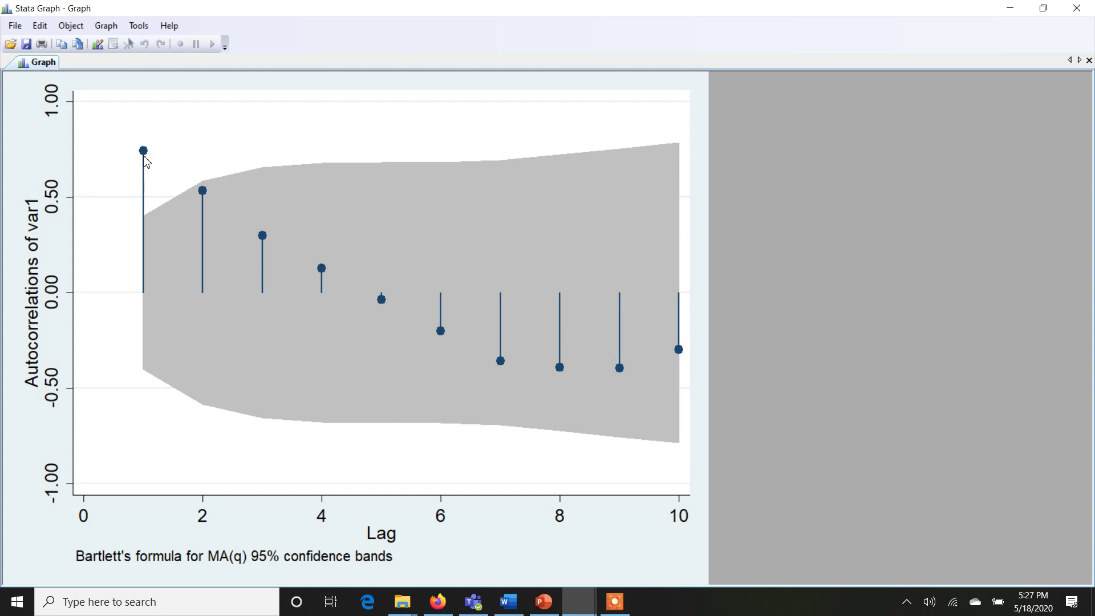
left_click(579, 612)
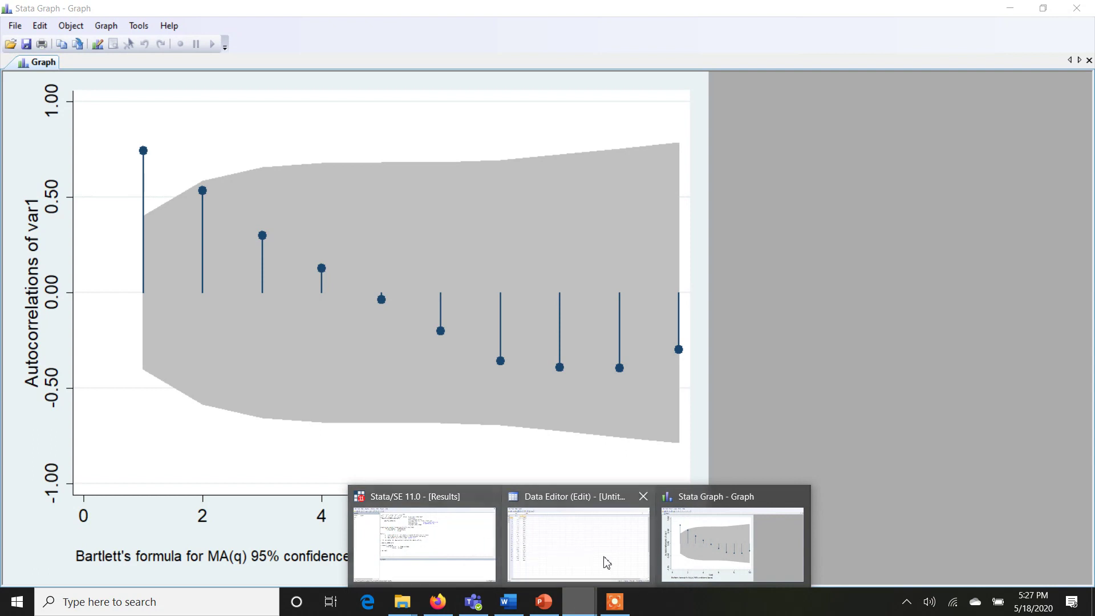
left_click(615, 564)
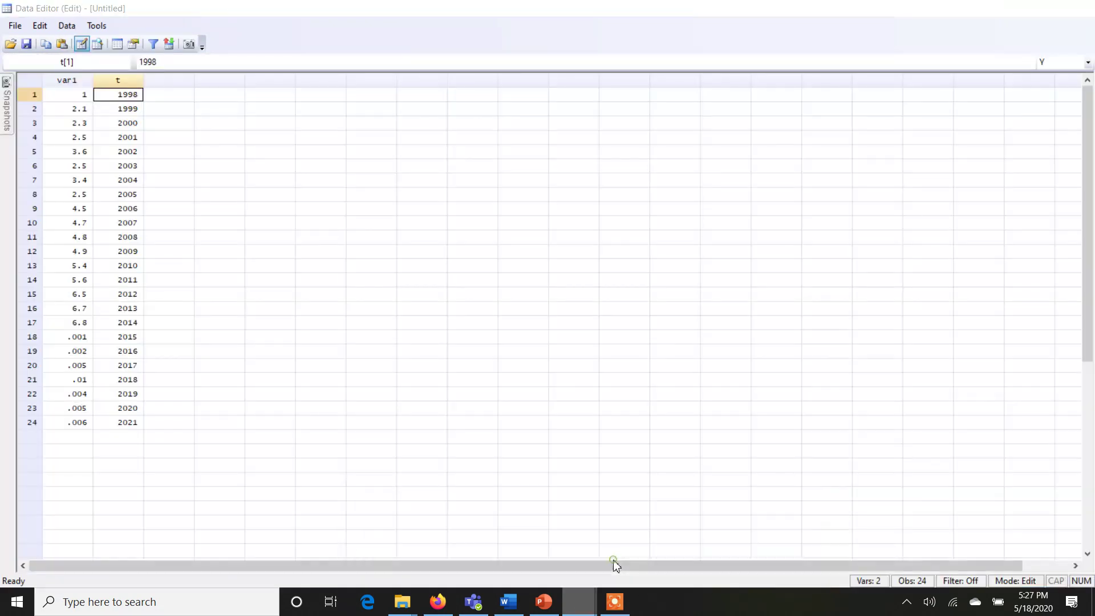
Start a third column of var1 values lagged by one year, entering 1 in the 1999 row and 2.1 in the 2000 row.
left_click(73, 85)
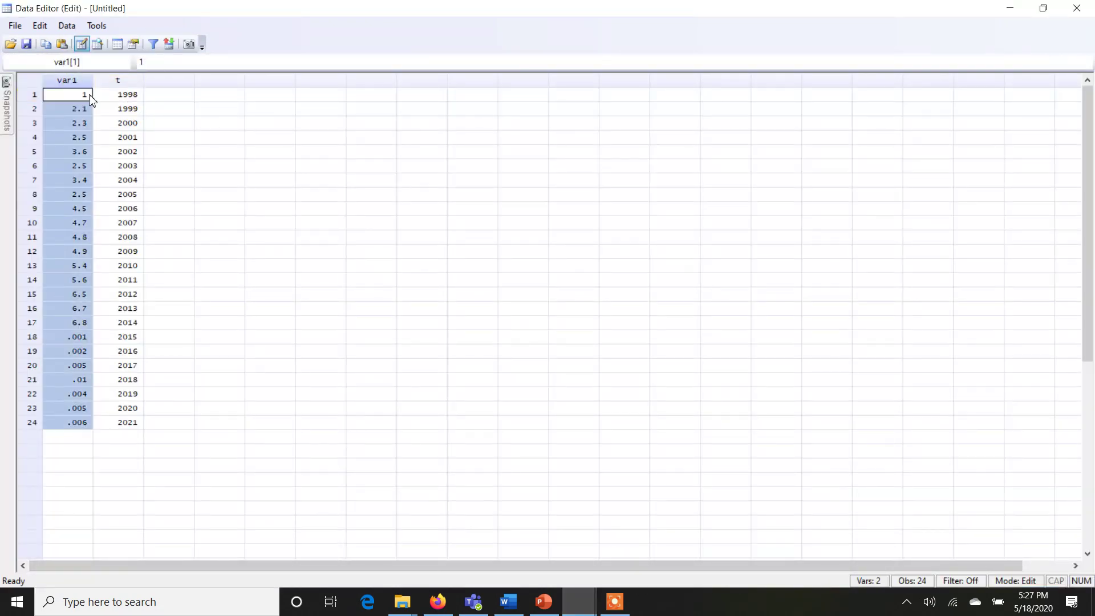
left_click(167, 111)
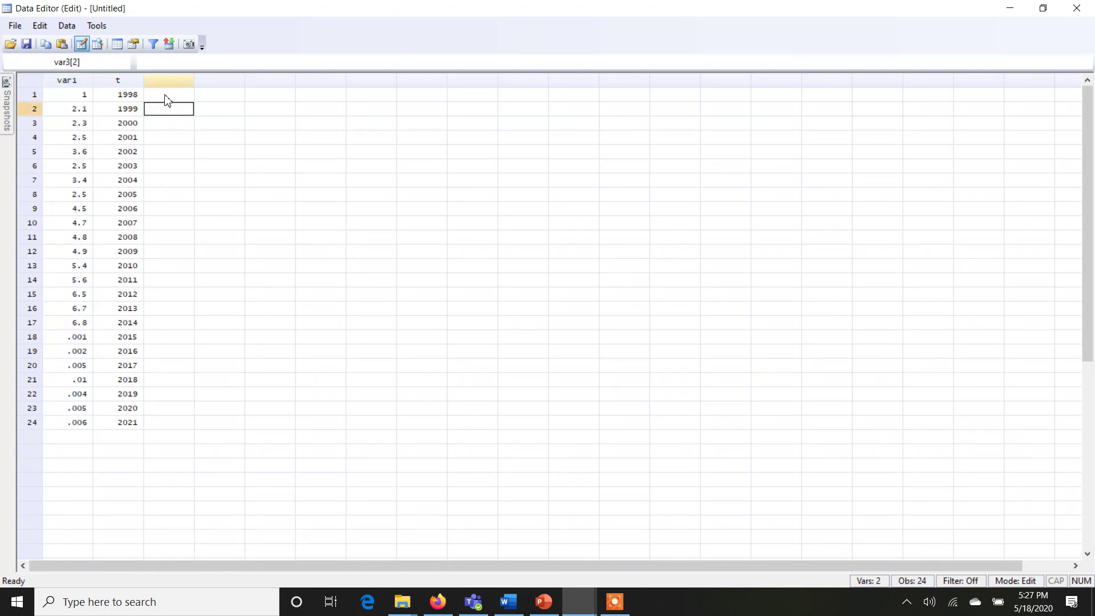
left_click(33, 97)
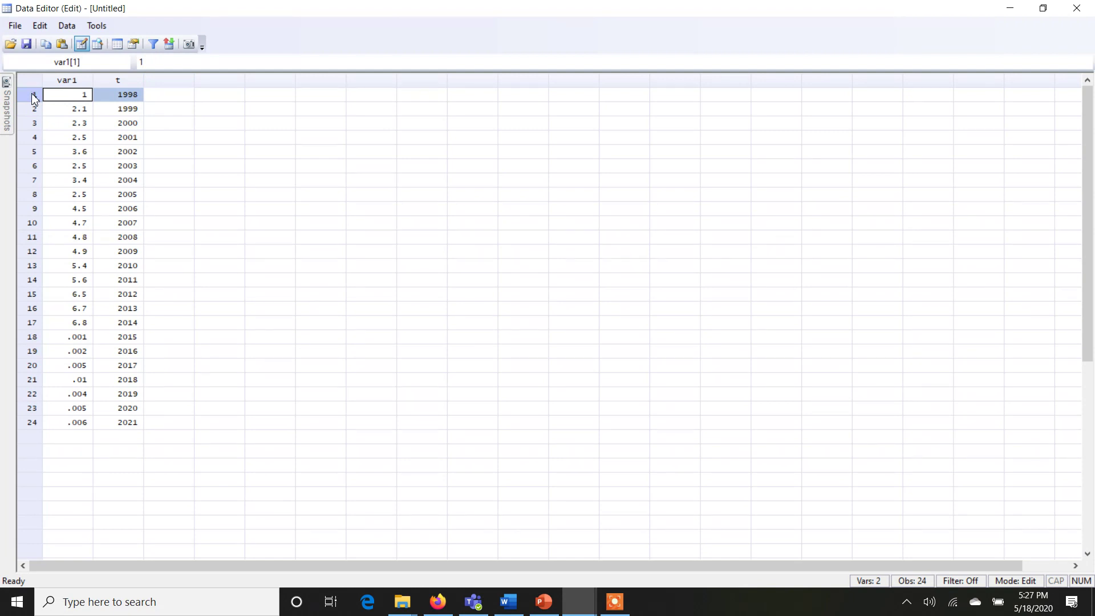
left_click(183, 97)
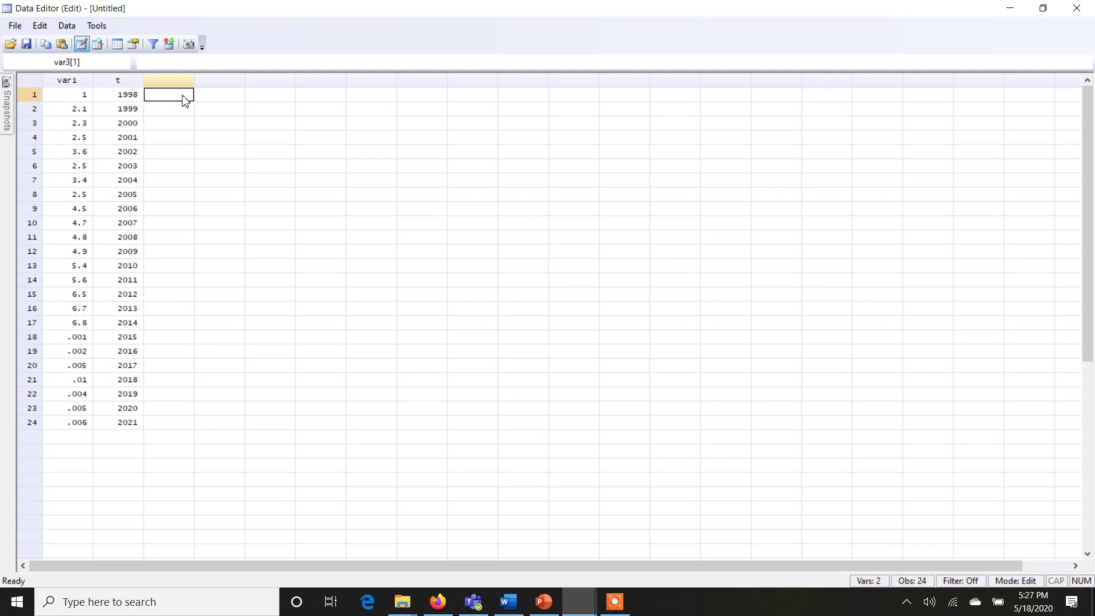
key("Return")
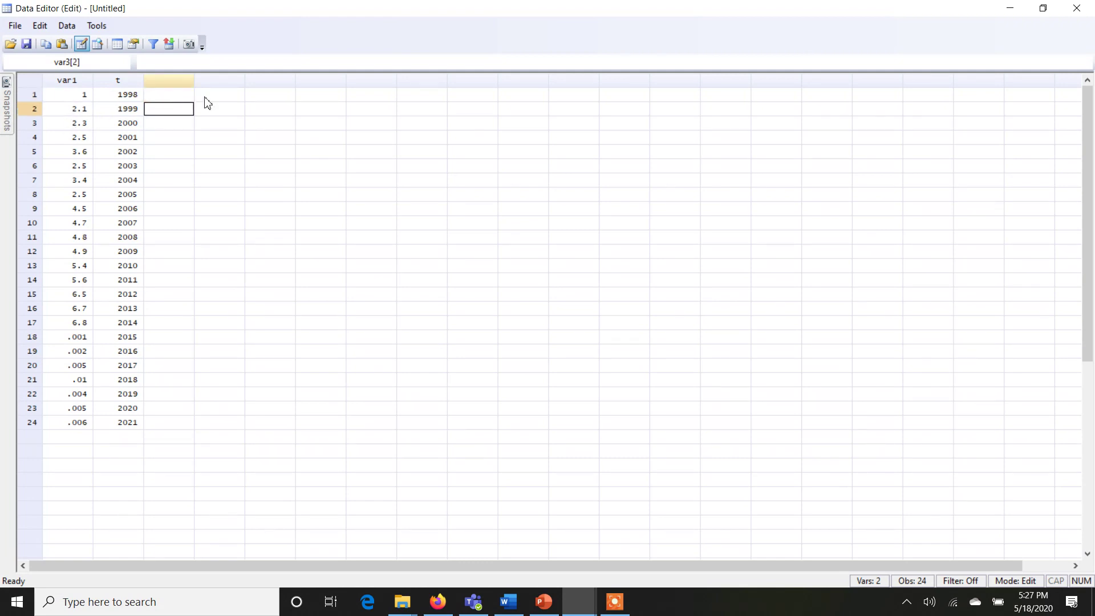
type("1")
key("Return")
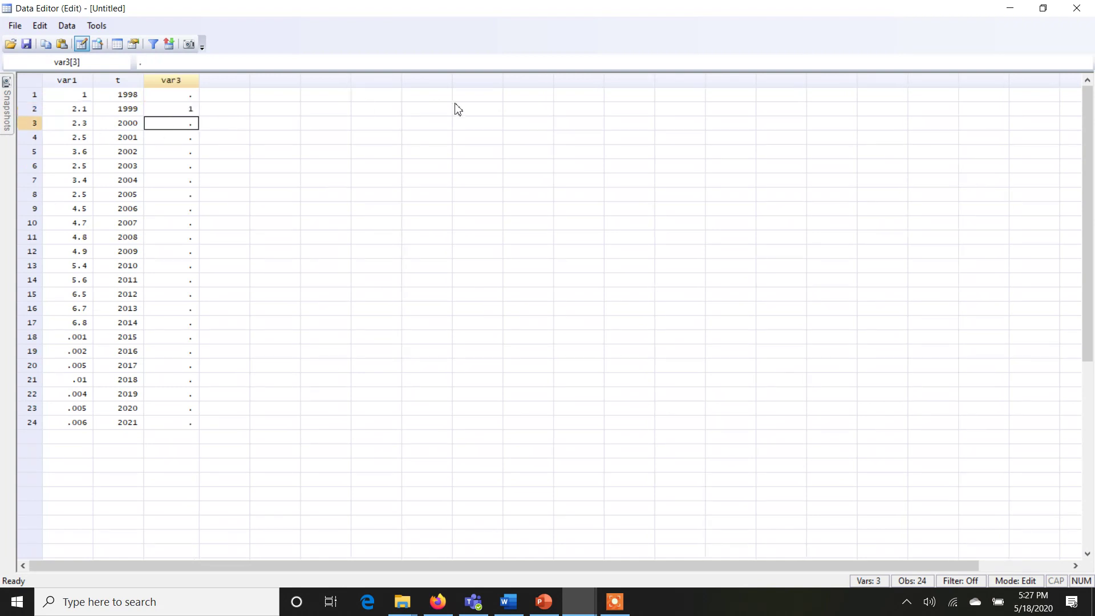
type("2.1")
key("Return")
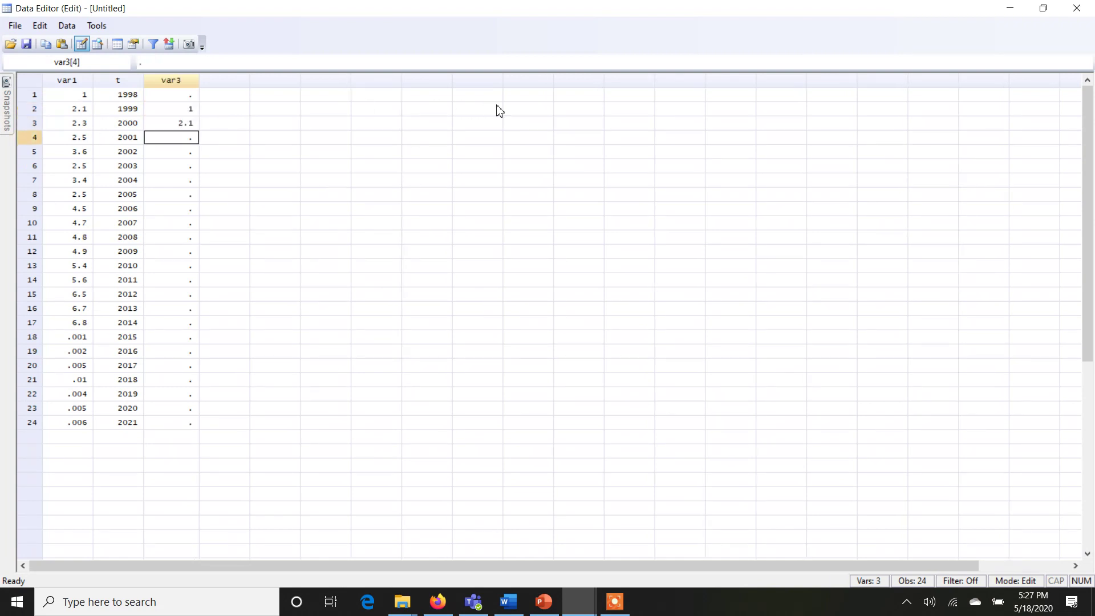
left_click(171, 83)
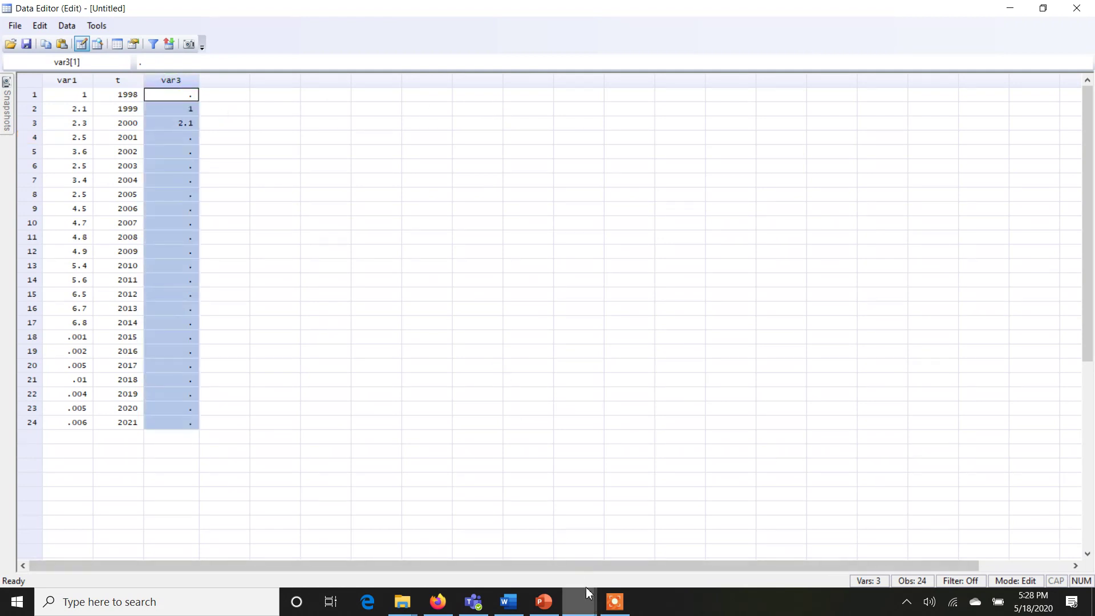
Examine the autocorrelation graph of var1 again and switch to PowerPoint to read the slide "To make ACF in Stata".
mouse_move(573, 604)
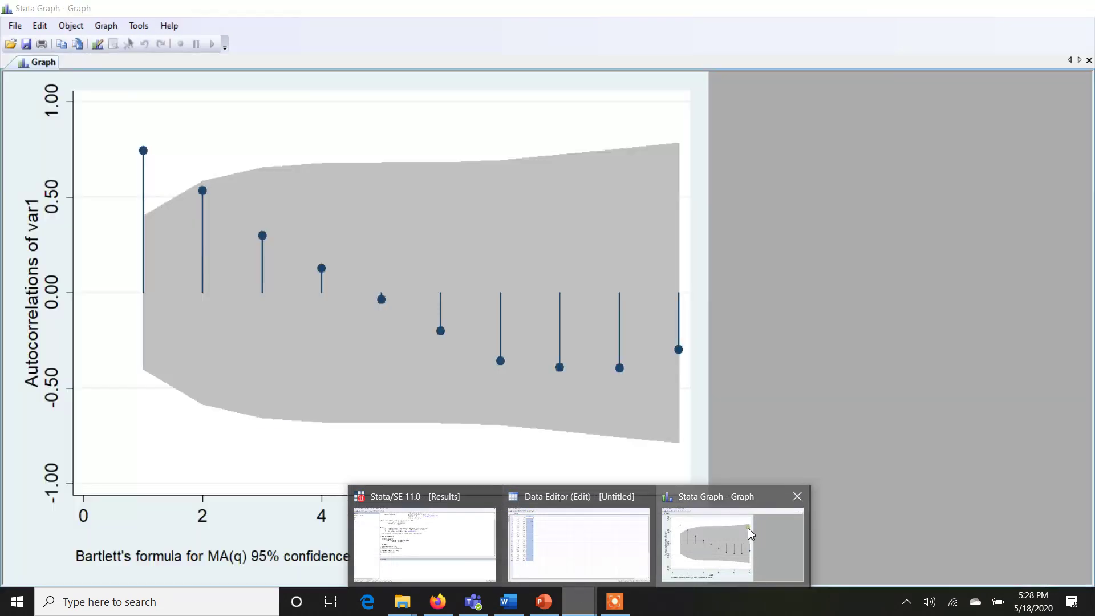
left_click(748, 528)
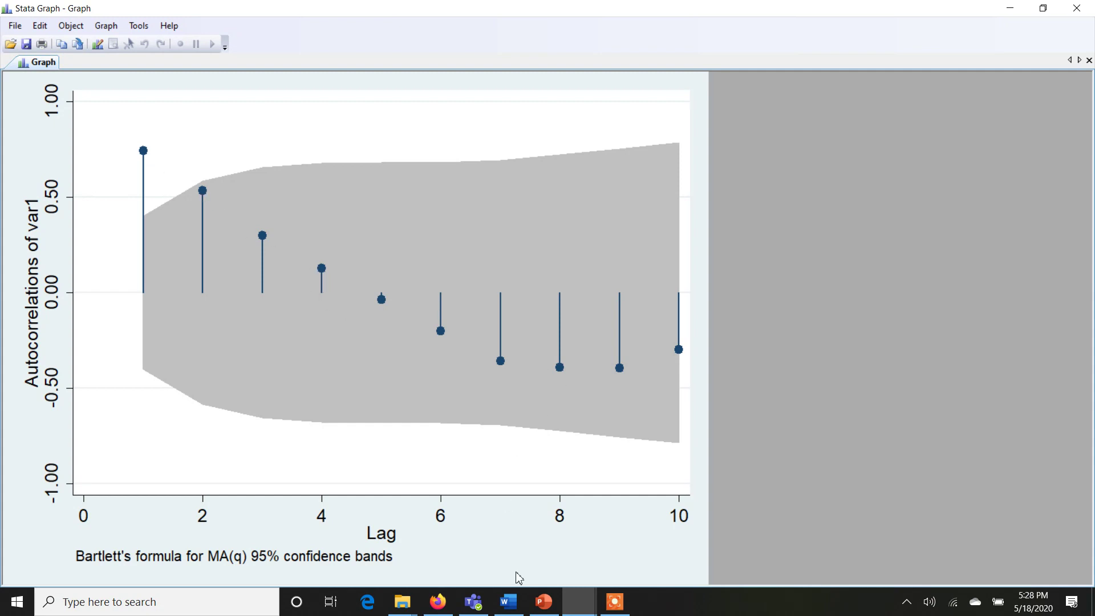
left_click(542, 603)
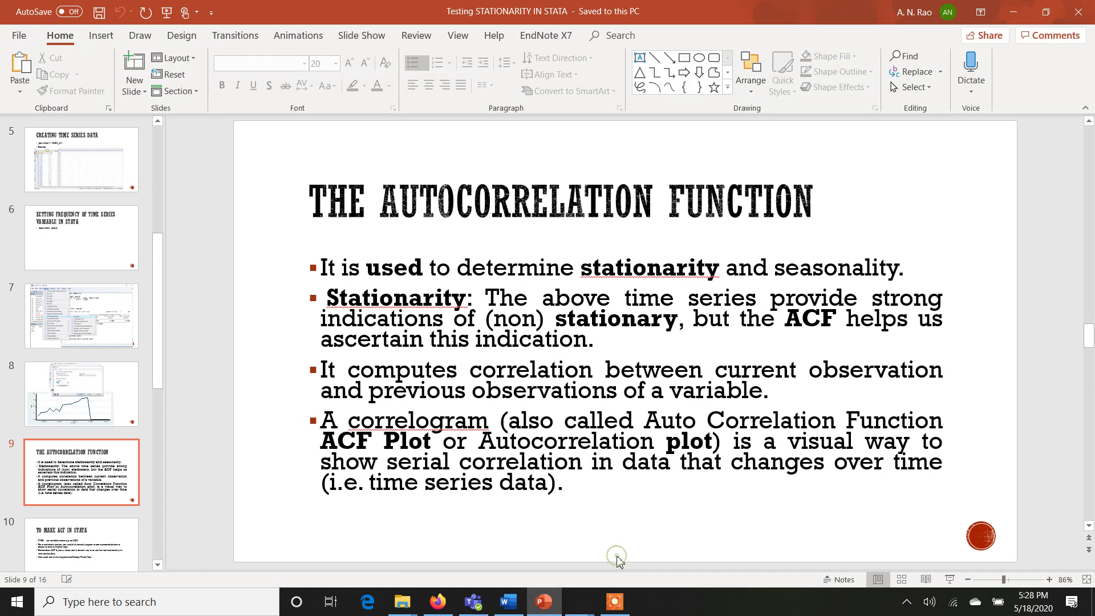
scroll(617, 560, "down", 1)
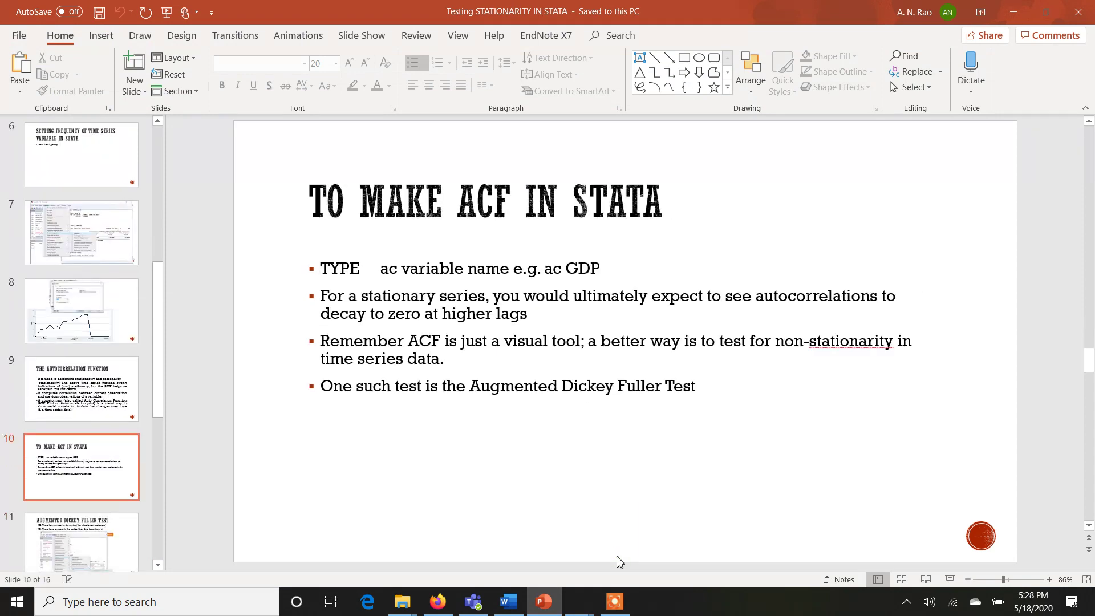